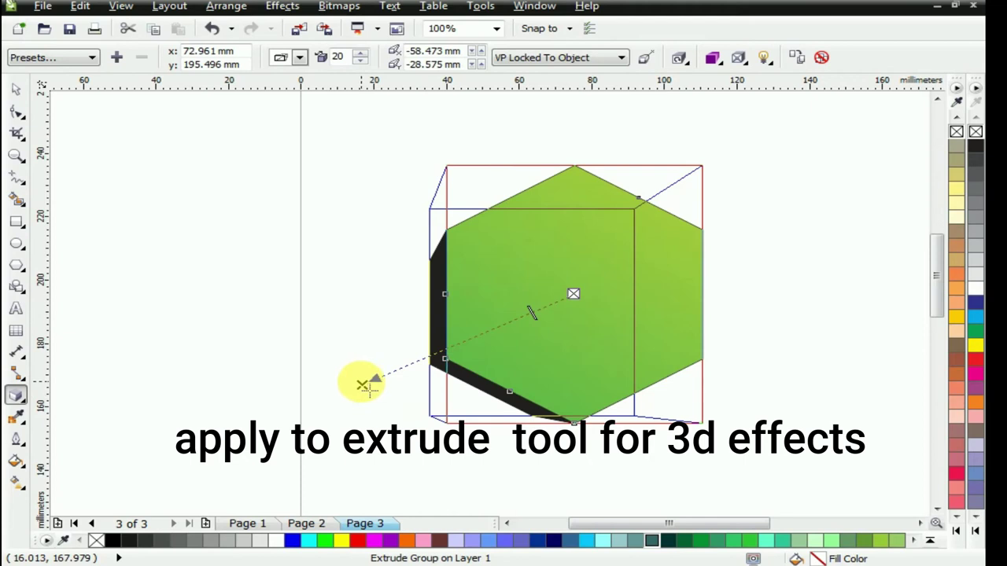
Reduce the depth of the hexagon's extrusion to 15
left_click_drag(533, 313, 544, 309)
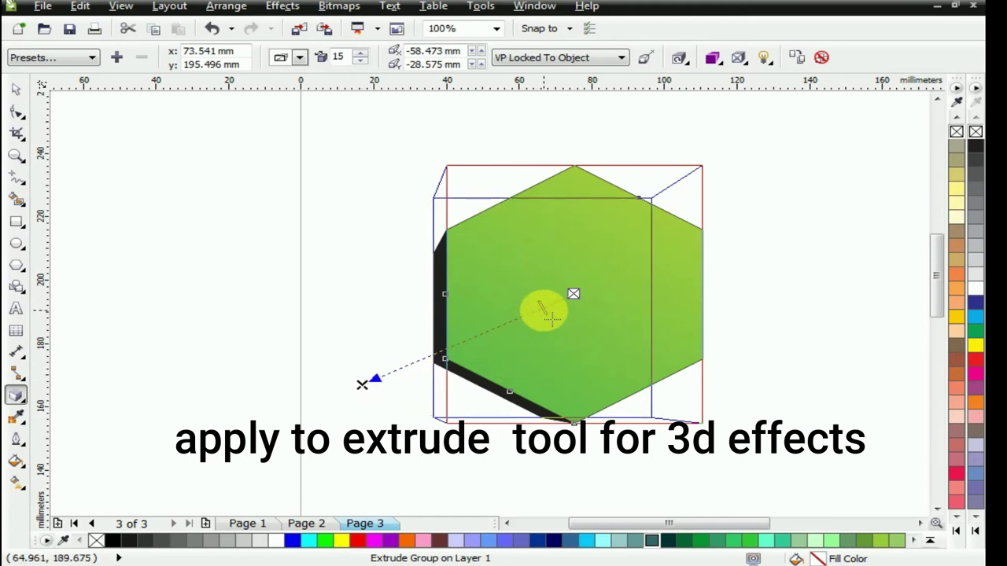
left_click(292, 321)
left_click(506, 248)
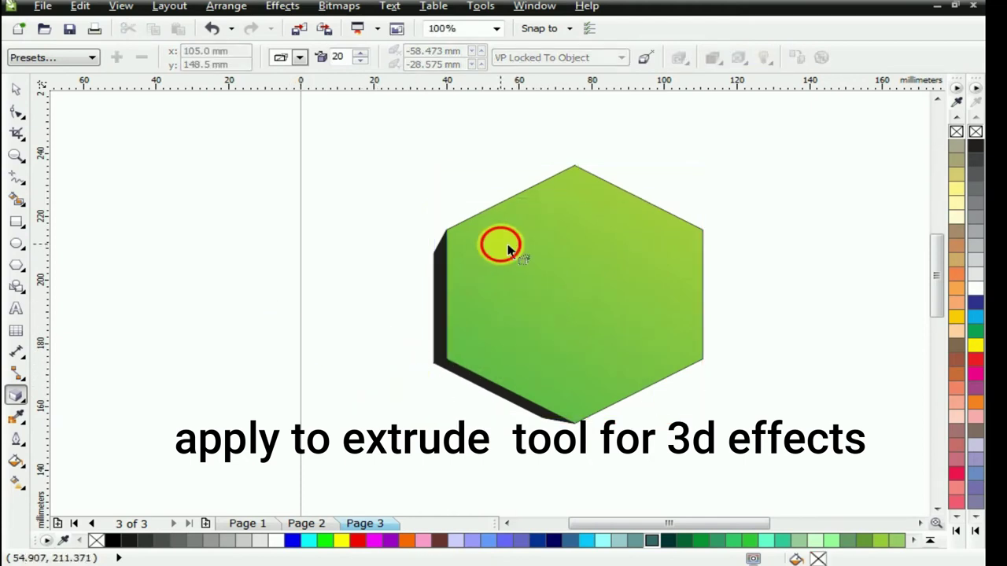
Color the extruded sides with a solid fill, trying light gray and crimson red
left_click(714, 59)
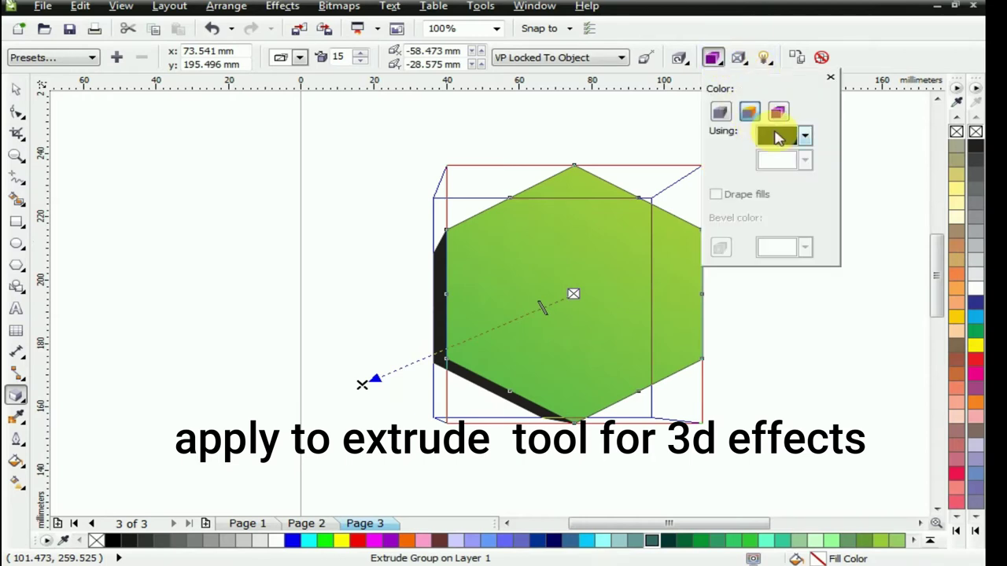
left_click(777, 138)
left_click(782, 173)
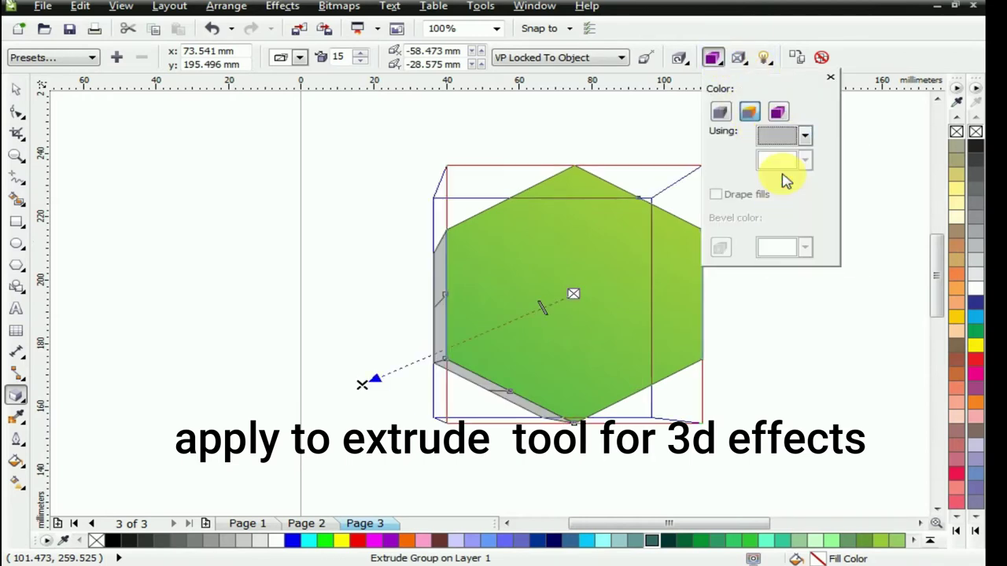
left_click(776, 137)
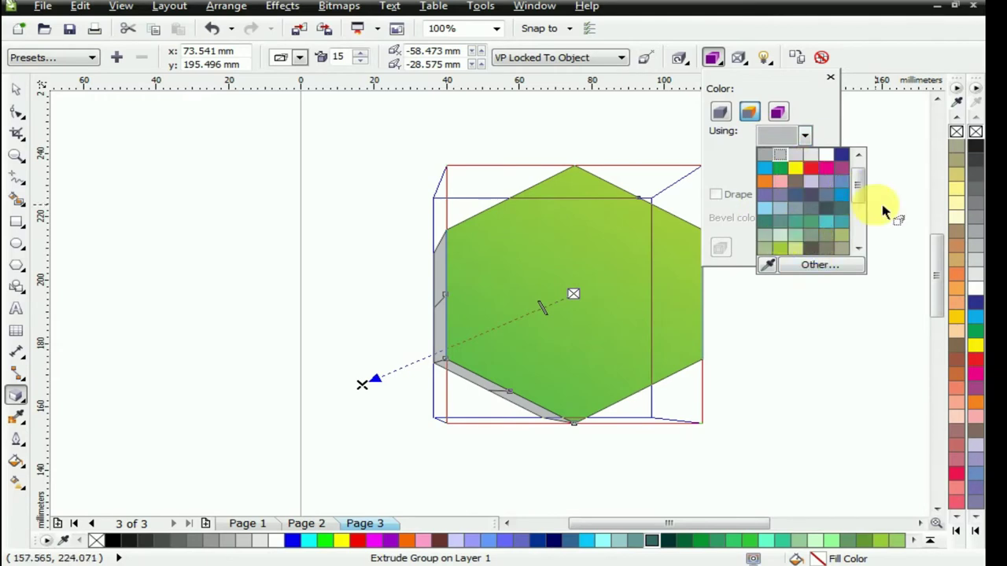
left_click_drag(857, 194, 860, 207)
left_click(825, 180)
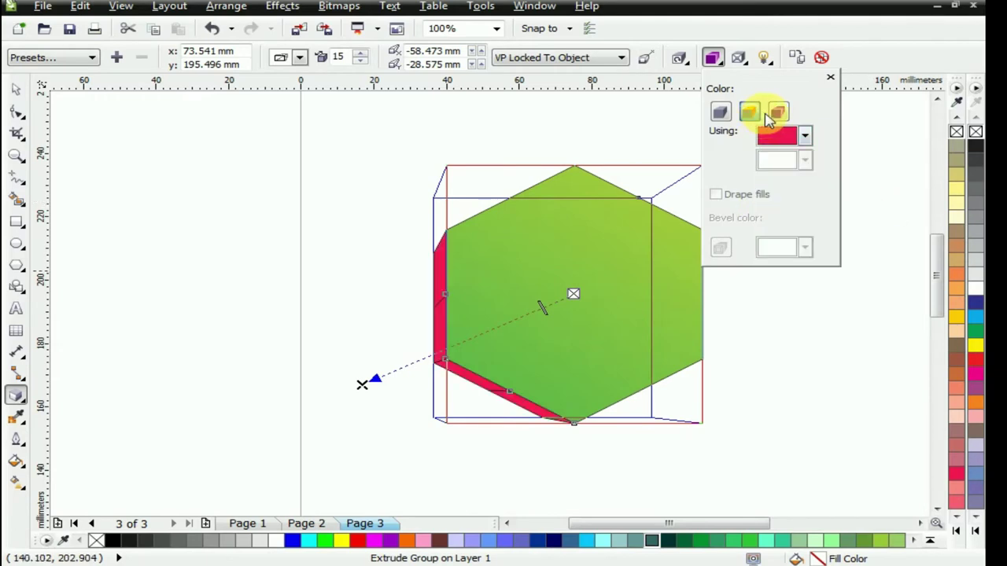
Switch the extrusion to color shading and set its end color to blue, after trying orange
left_click(777, 114)
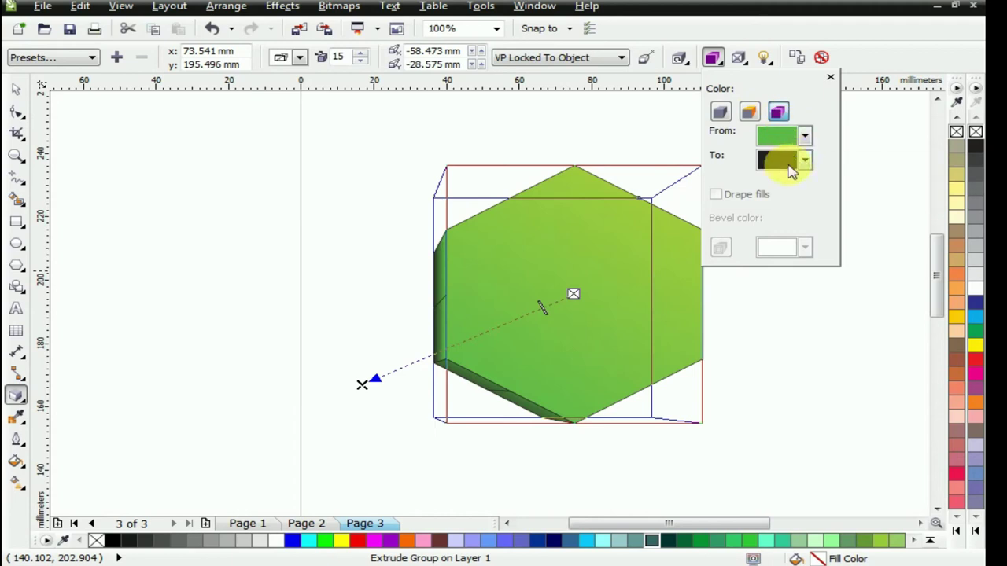
left_click(804, 159)
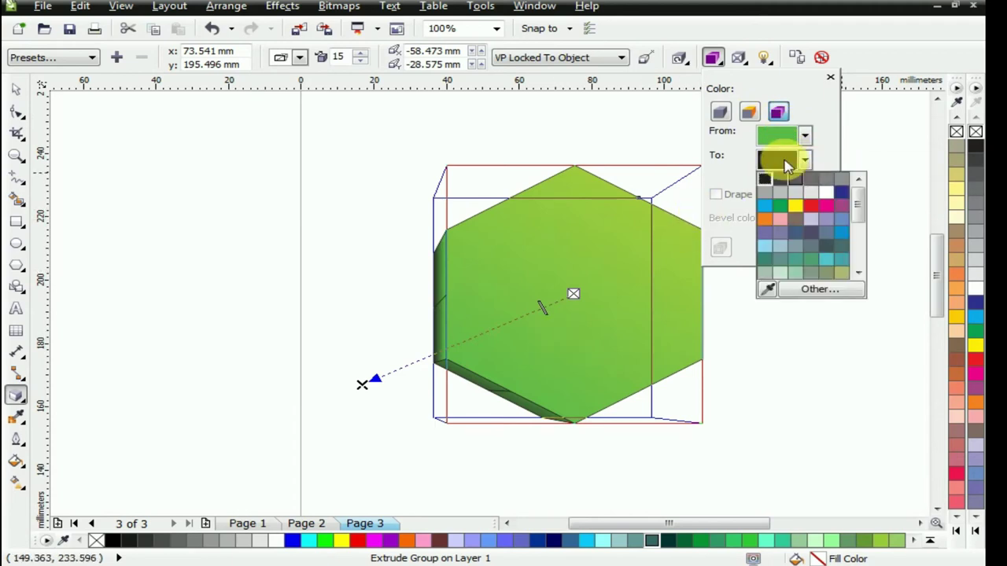
left_click(765, 220)
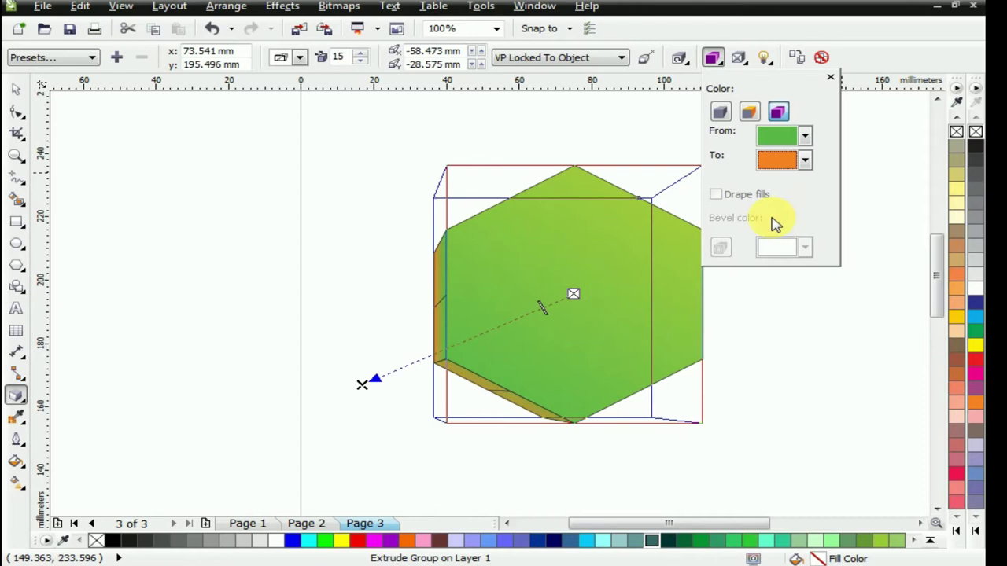
left_click(804, 162)
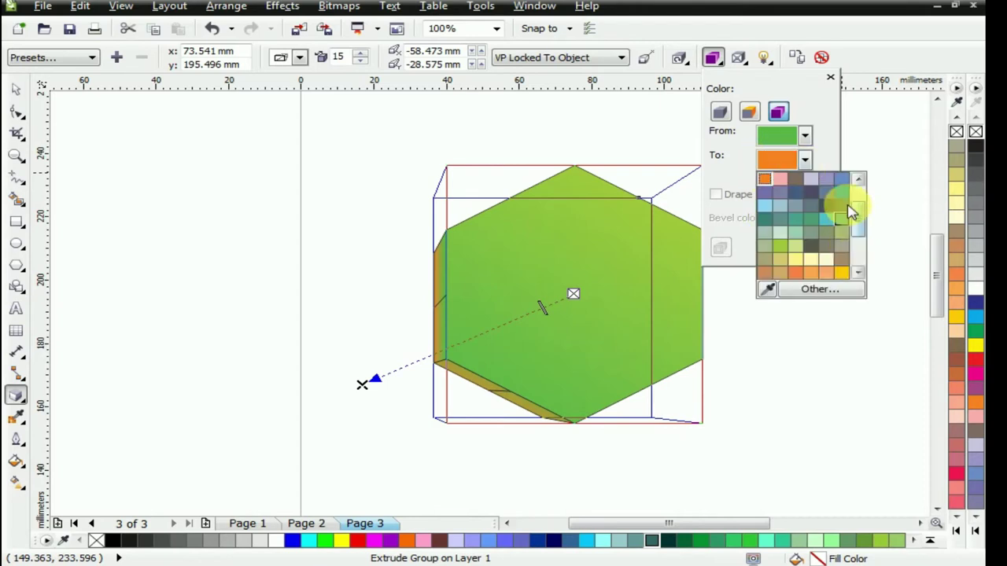
left_click(842, 195)
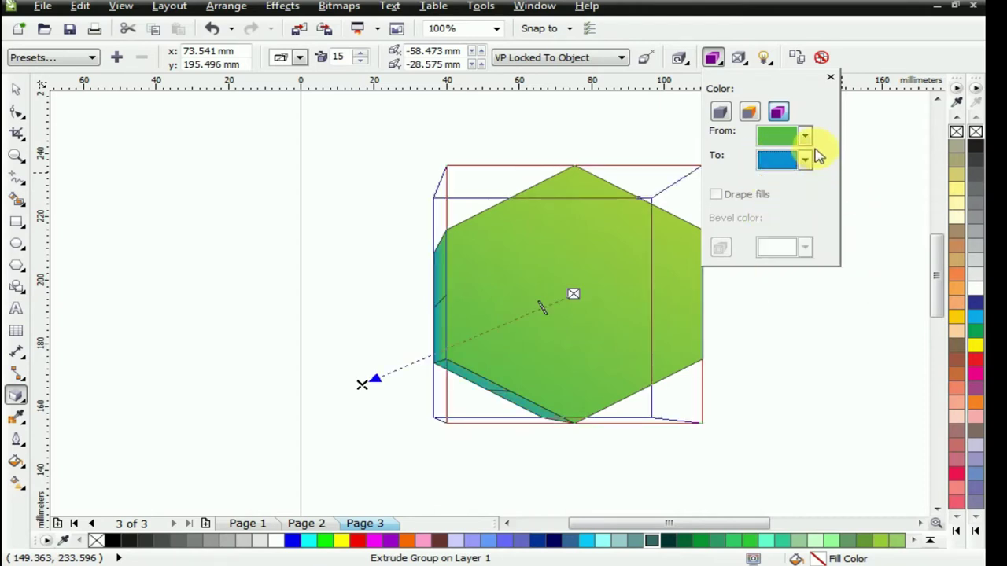
Set the start color of the extrusion's shading to purple, after trying crimson red
left_click(804, 140)
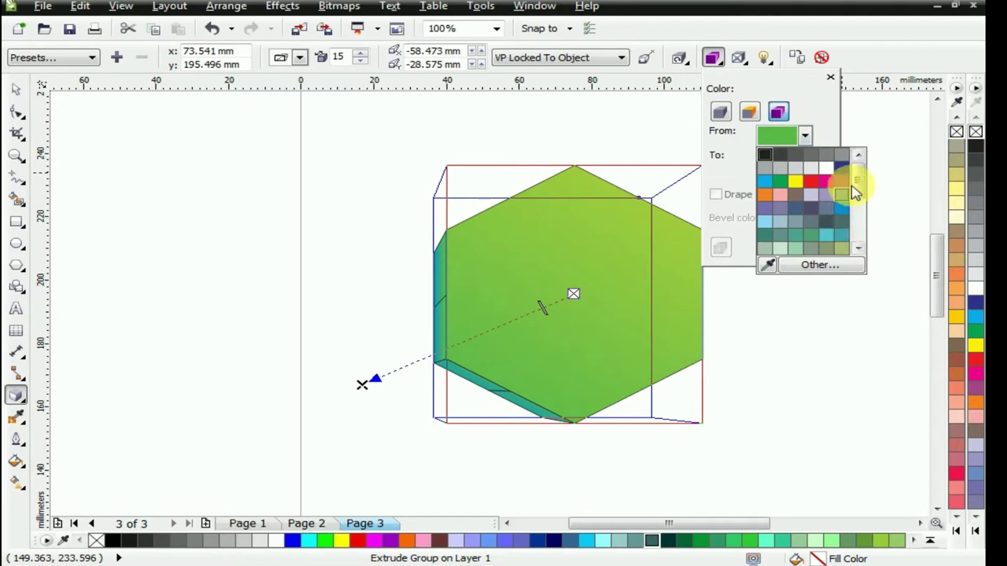
scroll(861, 197, "down", 2)
scroll(872, 209, "down", 2)
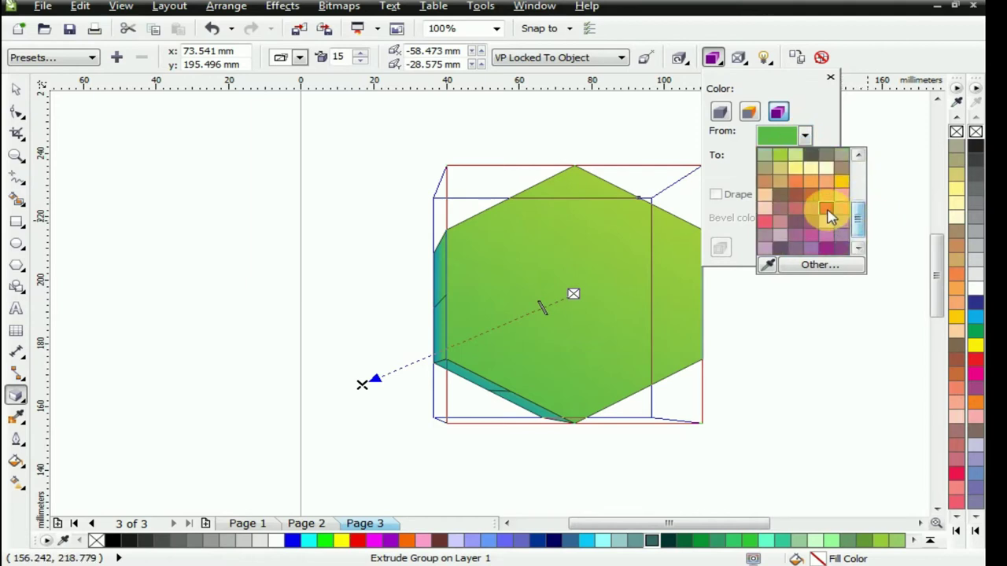
left_click(827, 212)
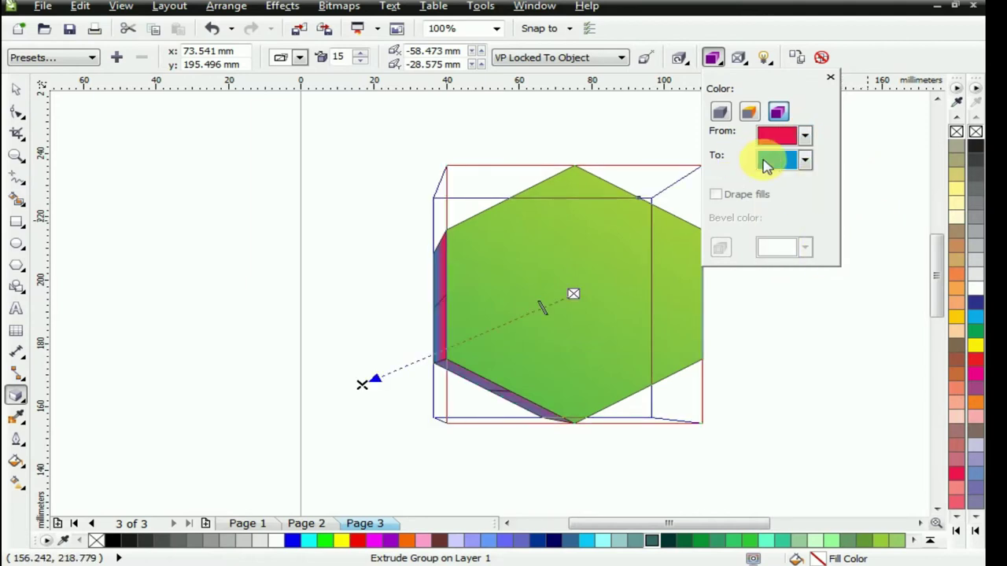
left_click(804, 137)
left_click(826, 239)
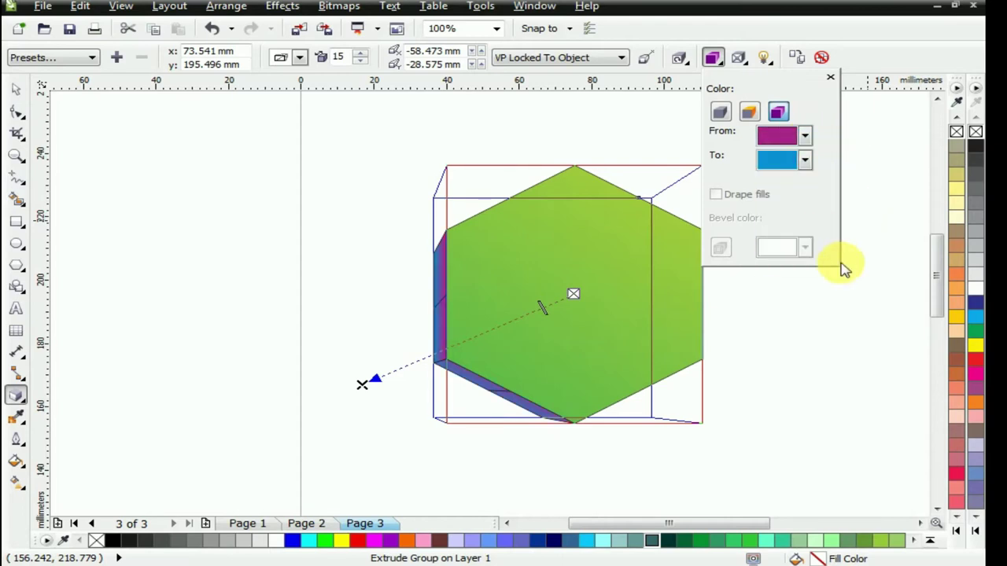
left_click(516, 465)
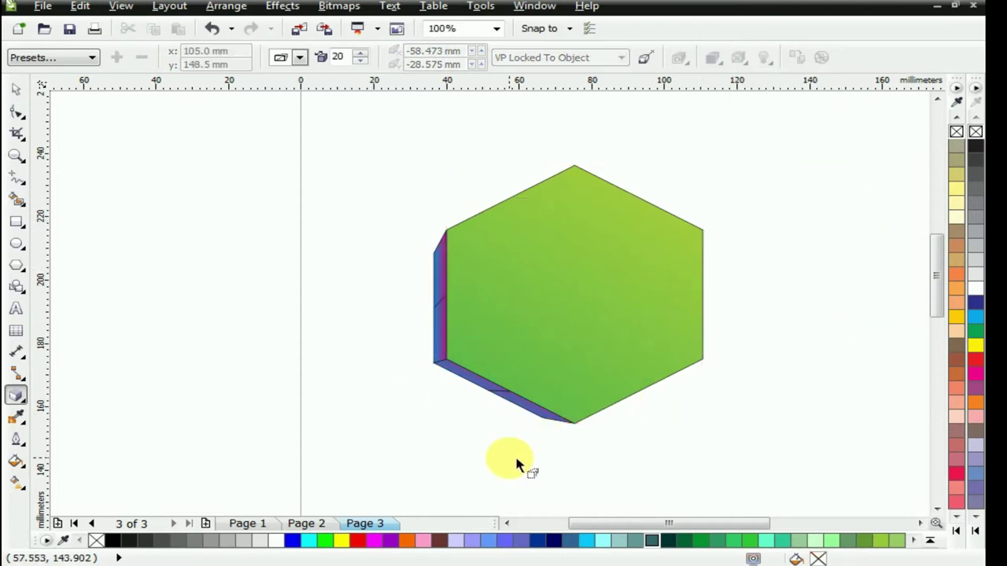
Draw an upright rectangle about 12.7 mm wide and 36.6 mm high on the left half of the hexagon
left_click(19, 93)
left_click_drag(347, 151, 770, 408)
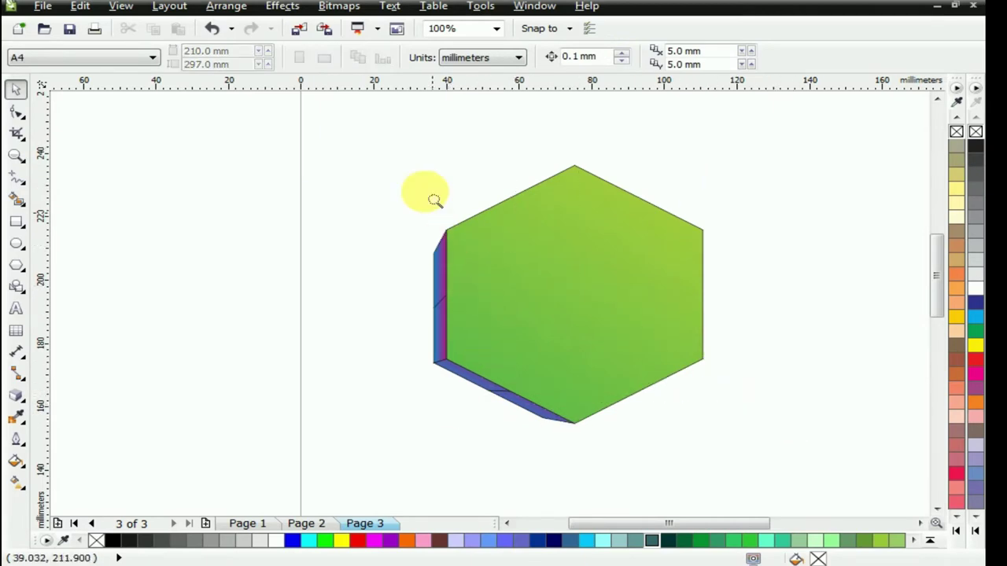
left_click_drag(334, 133, 841, 447)
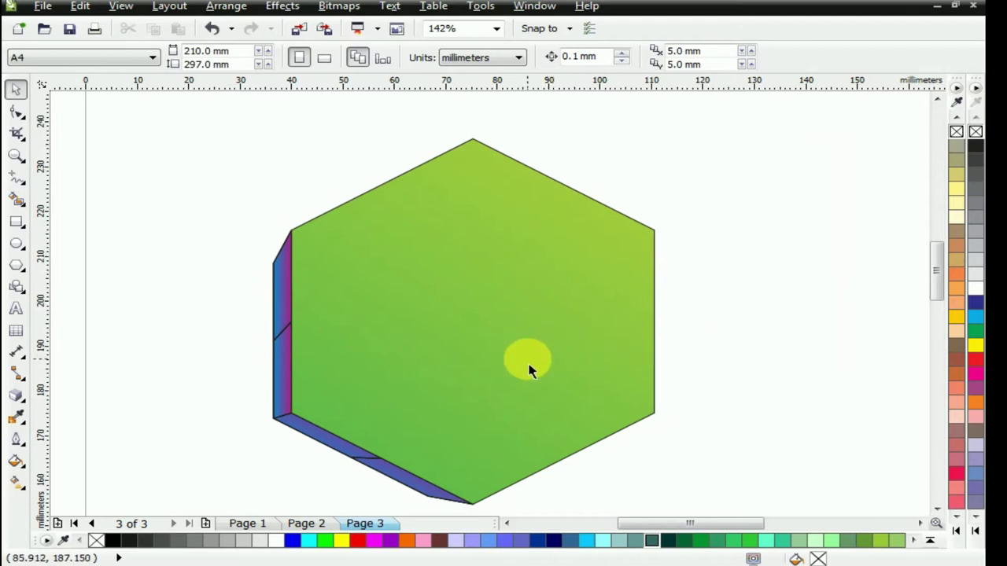
left_click(15, 221)
left_click_drag(381, 240, 448, 407)
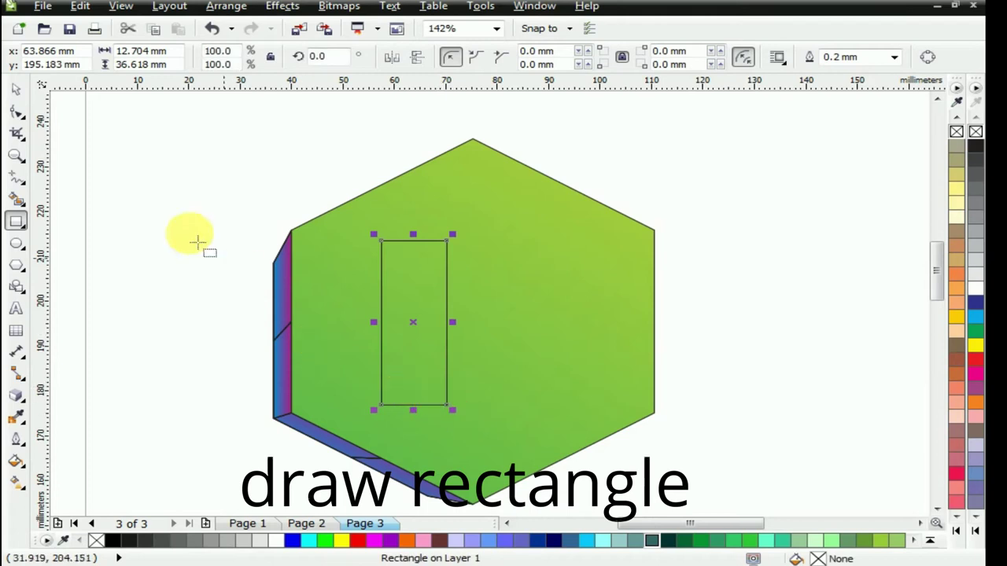
Convert the rectangle to curves and delete its upper-right corner node to form a triangle
left_click(16, 113)
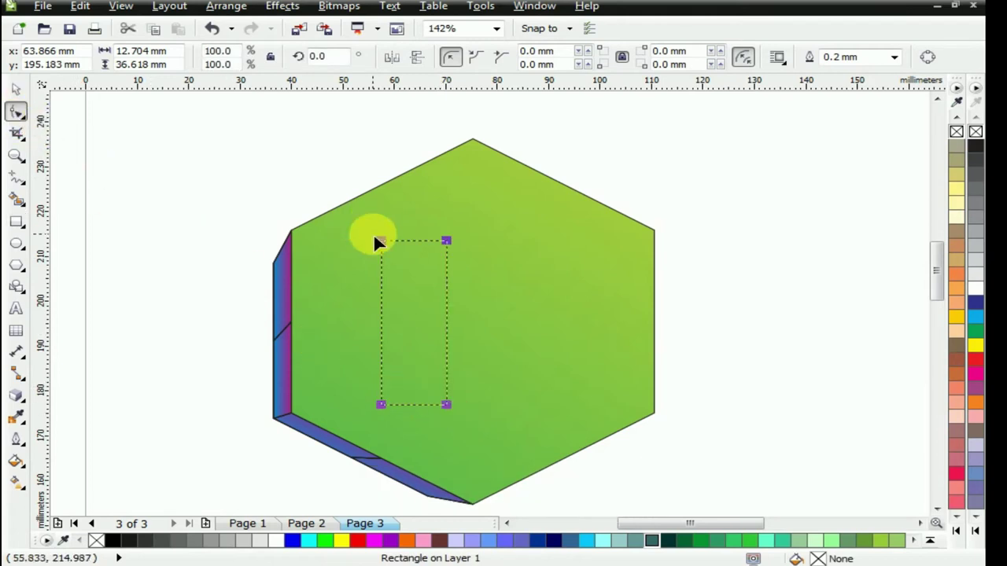
key("ctrl+q")
left_click(447, 241)
key("Delete")
Bend the triangle's left side outward into a curve and delete the lower-left corner node
left_click(380, 332)
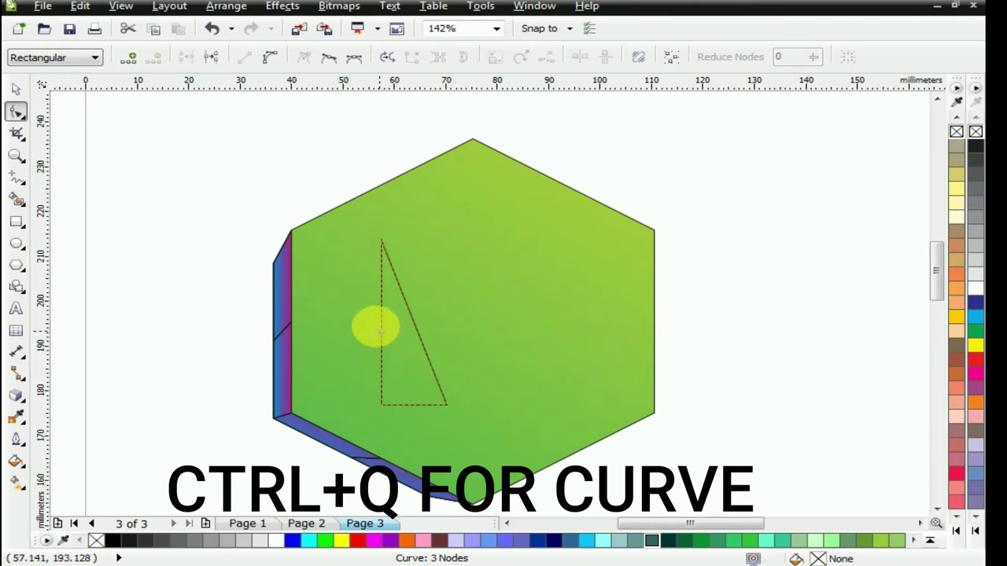
key("KP_Add")
left_click_drag(381, 319, 360, 323)
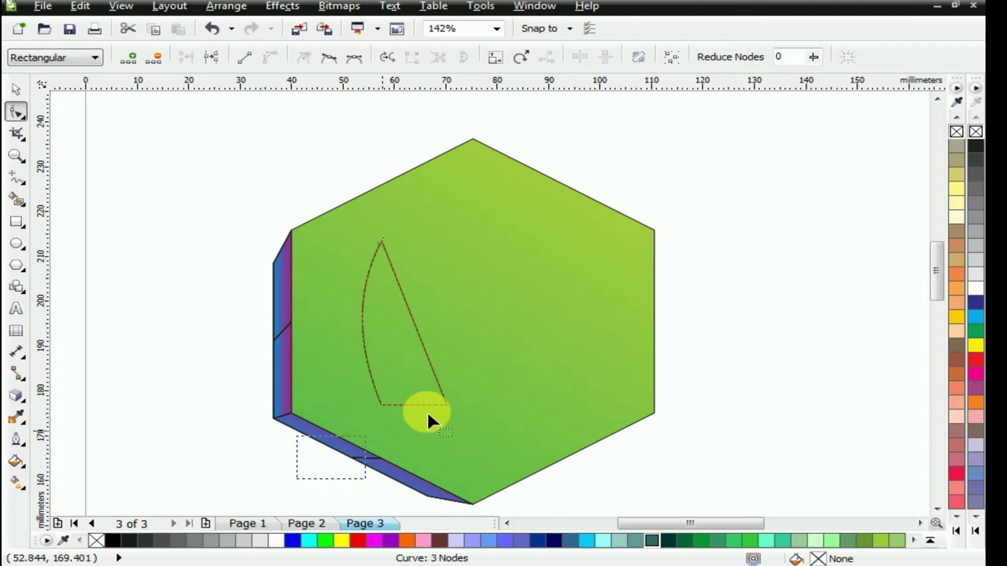
left_click_drag(431, 390, 417, 386)
key("Delete")
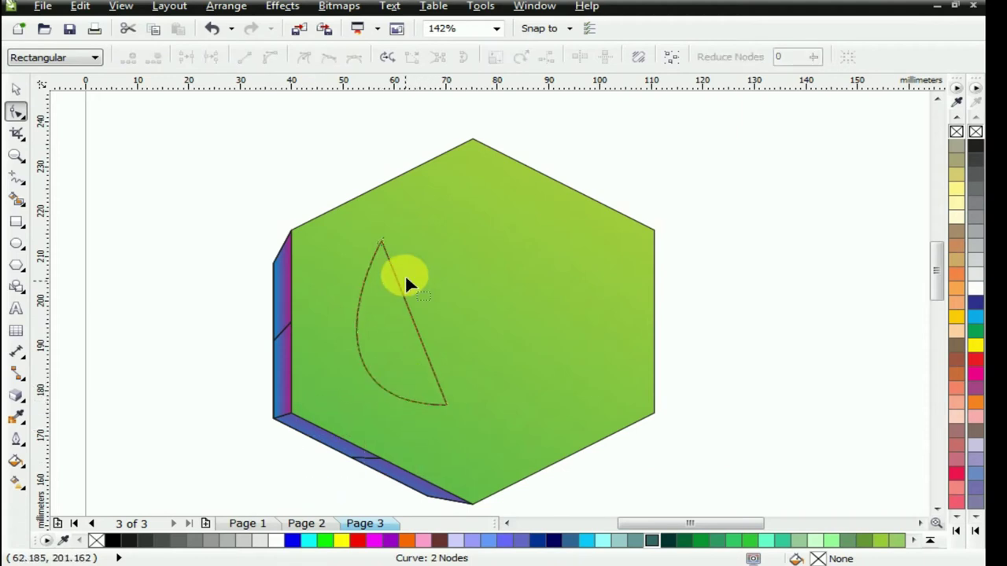
Move the shape's top node right, nearly above the bottom node, and adjust the curve handles to form half a leaf
left_click(382, 241)
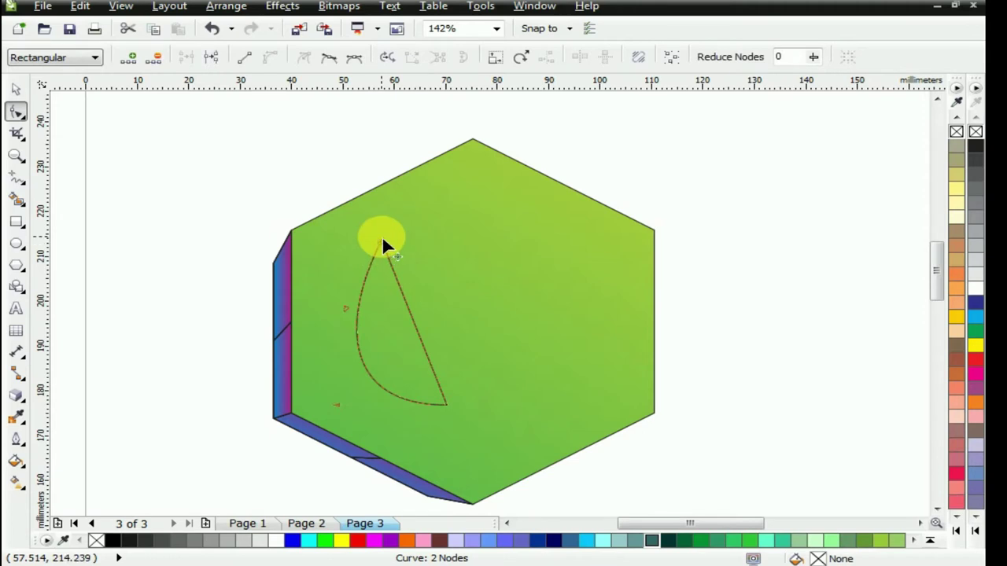
scroll(381, 244, "up", 2)
left_click_drag(381, 246, 504, 242)
scroll(504, 242, "down", 2)
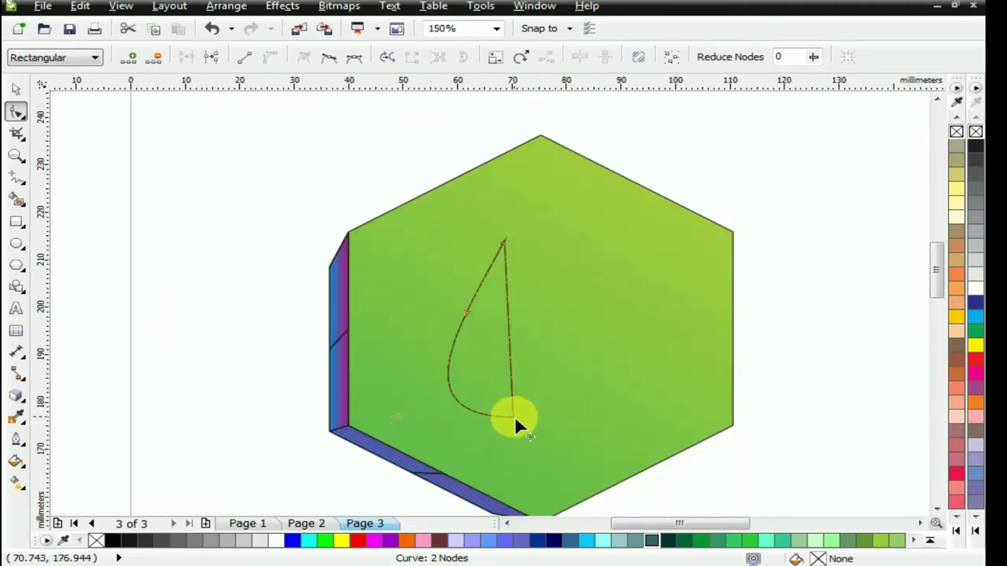
left_click_drag(398, 417, 403, 401)
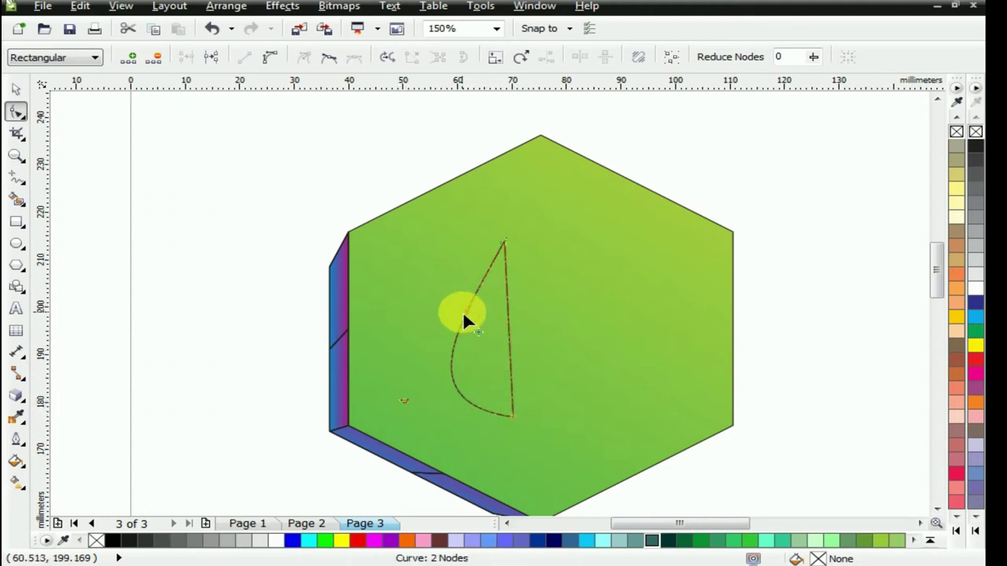
left_click_drag(466, 316, 481, 298)
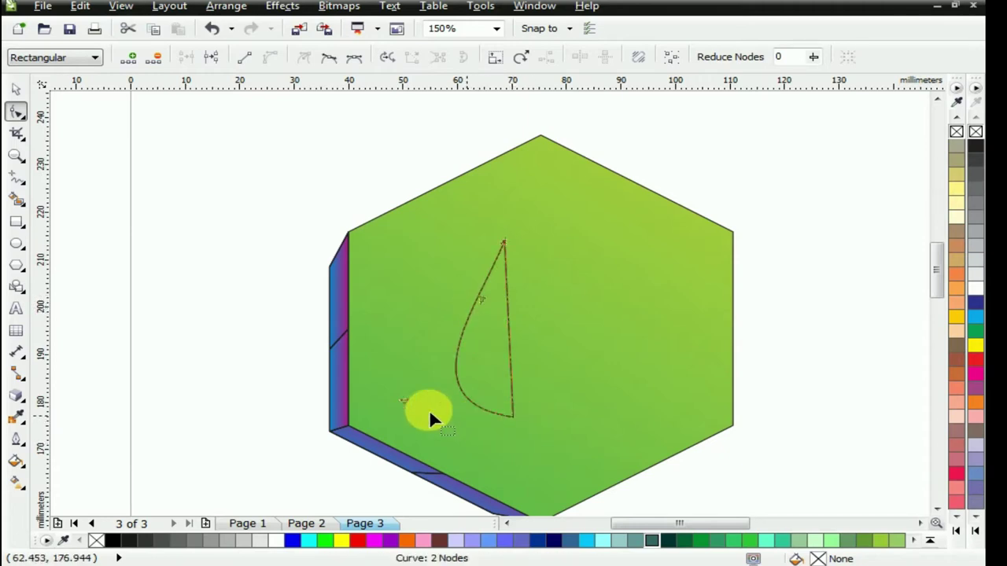
left_click_drag(406, 402, 410, 376)
Mirror a copy of the half leaf to its right and fill both halves with white
left_click(17, 89)
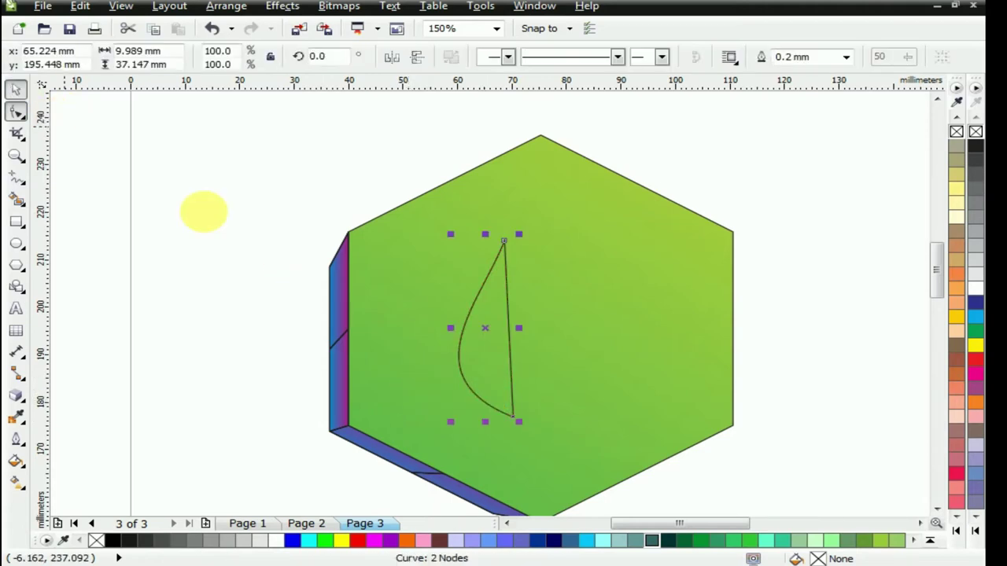
left_click(470, 358)
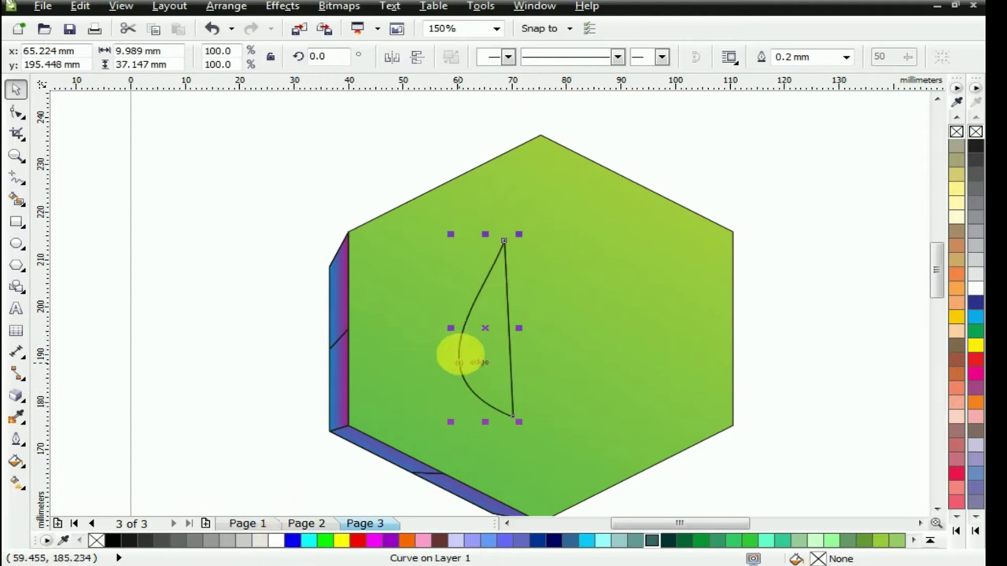
left_click_drag(450, 328, 506, 353)
left_click(497, 367, "shift")
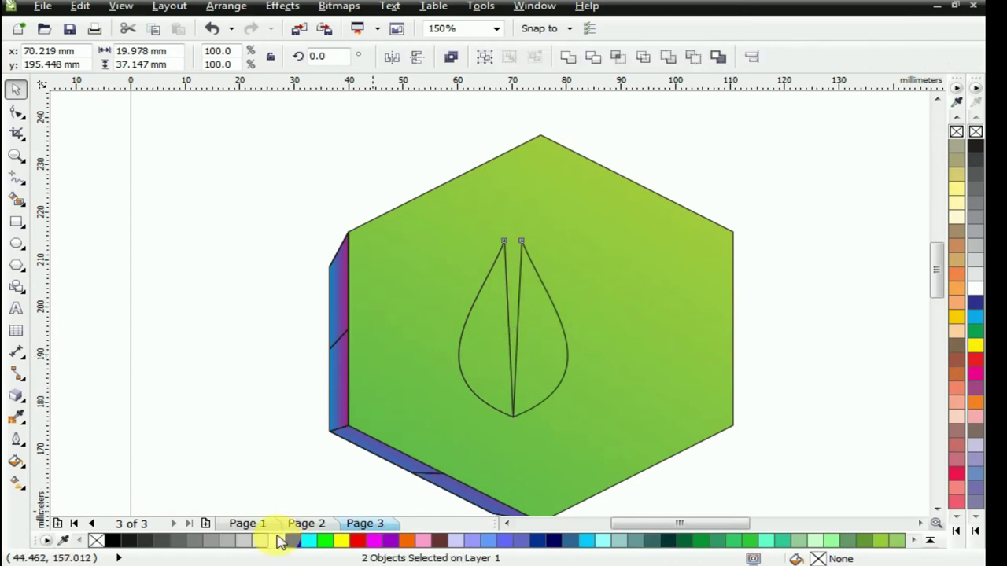
left_click(277, 539)
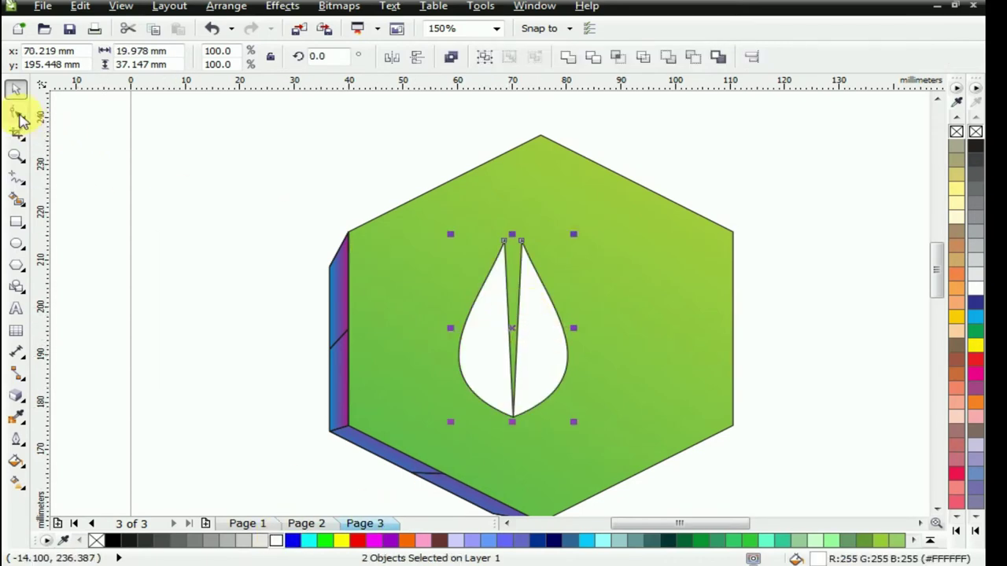
left_click(18, 114)
key("space")
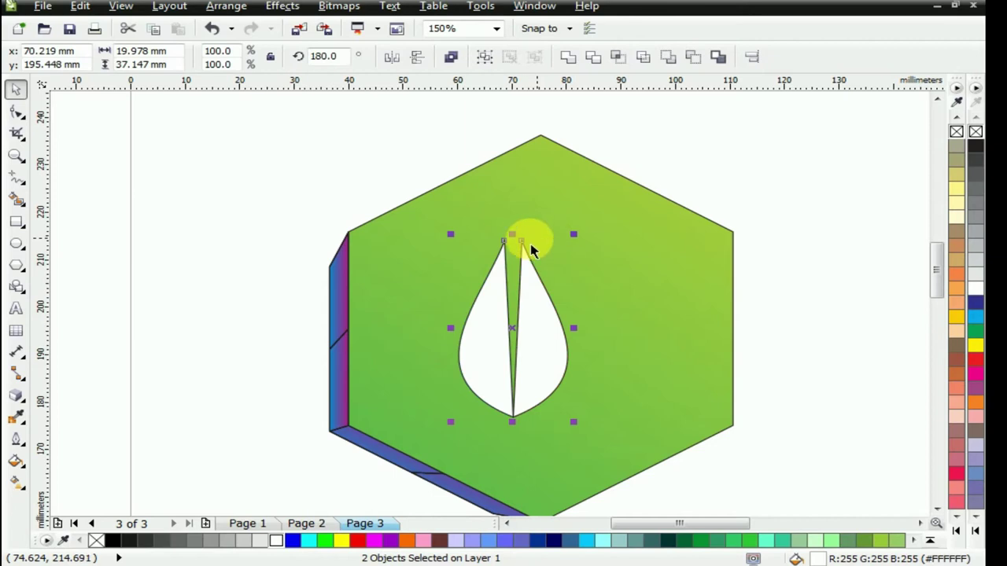
key("space")
key("space")
left_click(751, 207)
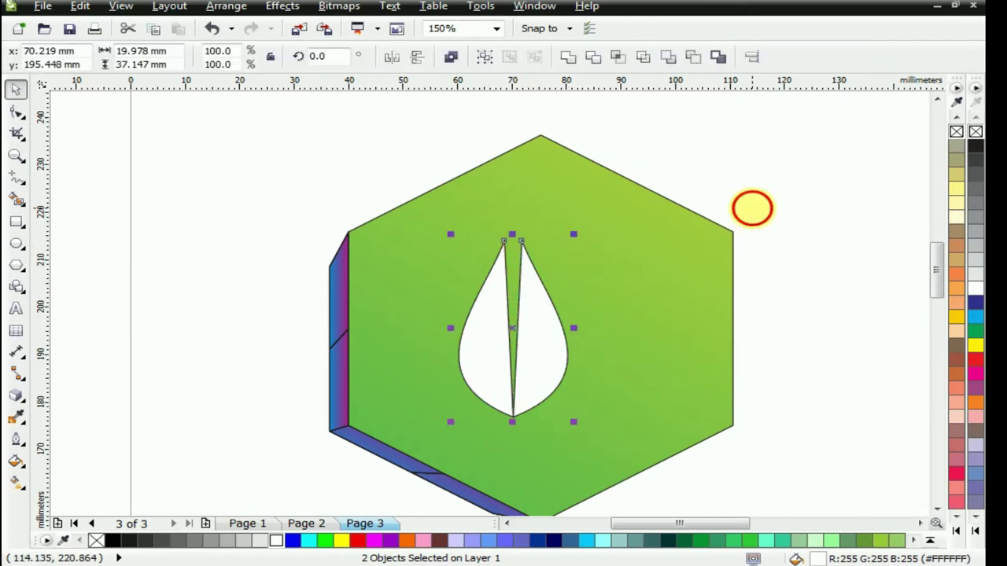
Move the top node of the right leaf half onto the tip of the left half to close the gap
left_click(542, 289)
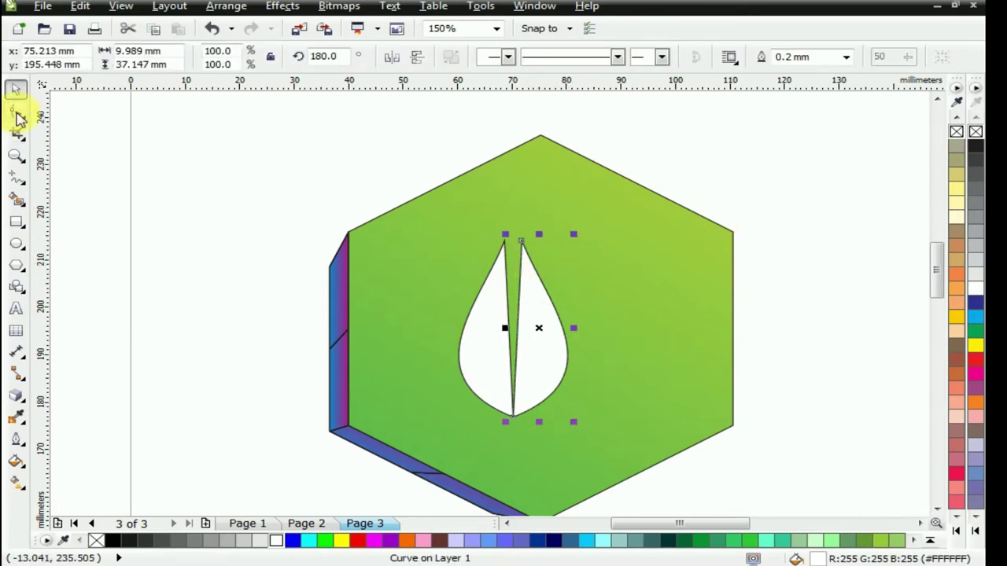
left_click(17, 113)
scroll(553, 235, "up", 3)
scroll(459, 267, "up", 1)
left_click_drag(401, 246, 265, 247)
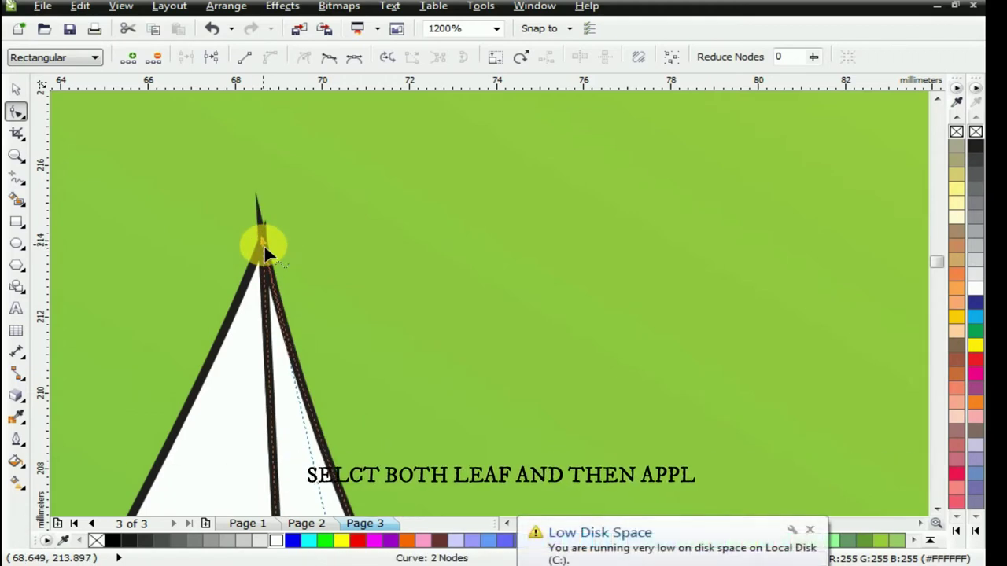
Weld the two white leaf halves into a single leaf shape
key("F4")
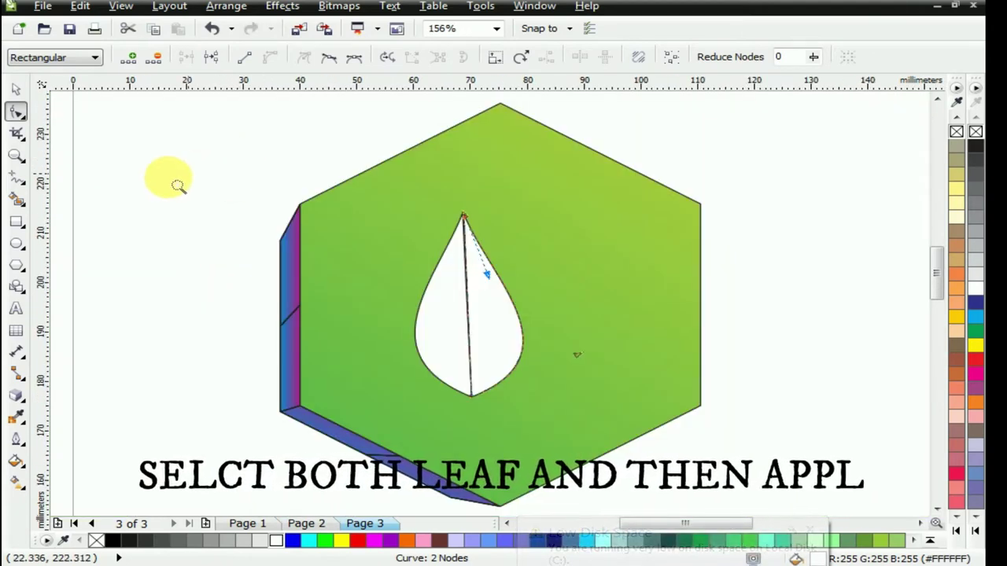
key("space")
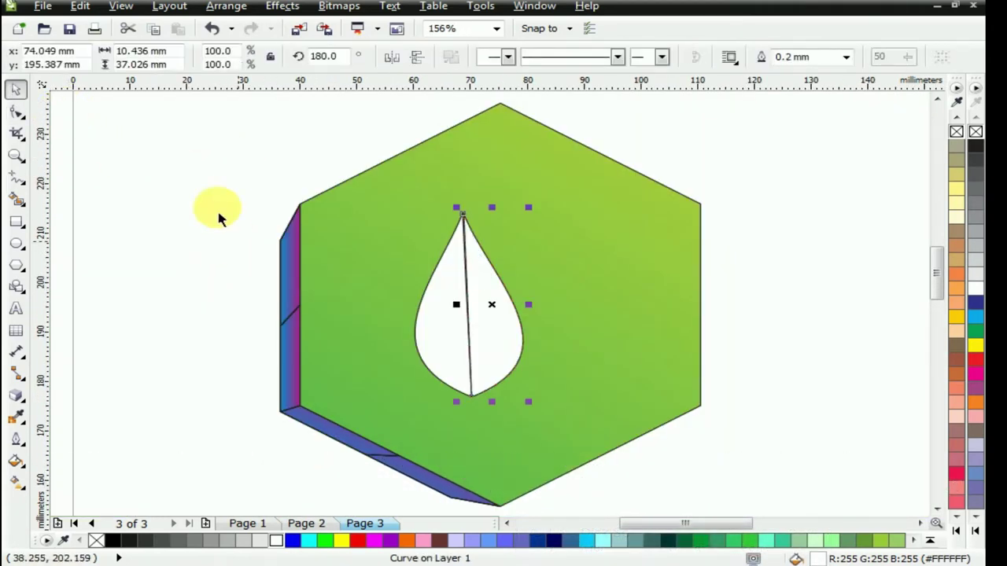
left_click(220, 220)
left_click(456, 371)
left_click(495, 353, "shift")
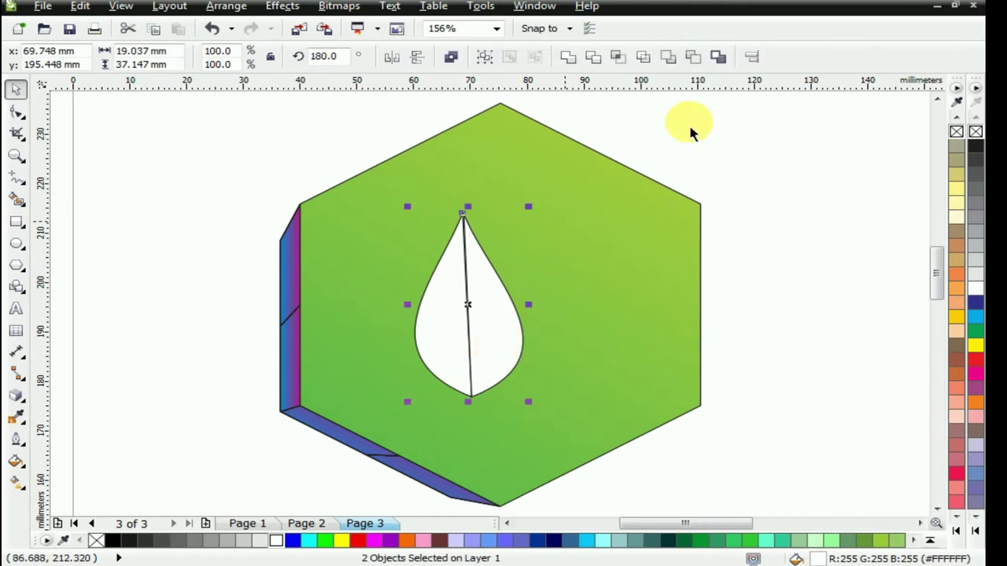
left_click(570, 57)
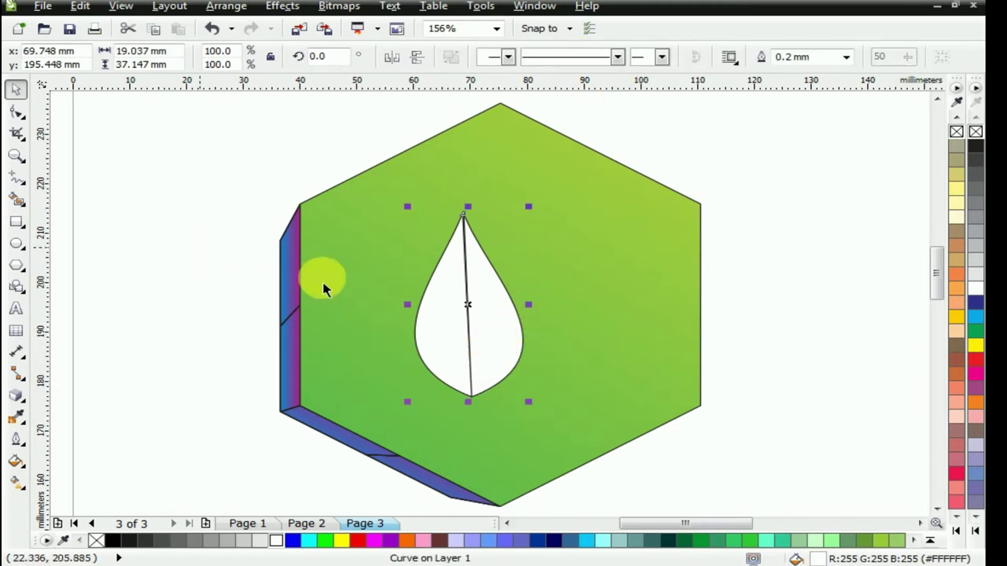
Draw a narrow upright trapezoid about 1.9 mm wide and 29.3 mm tall along the leaf's centre, extending past its base
left_click(16, 286)
left_click(451, 59)
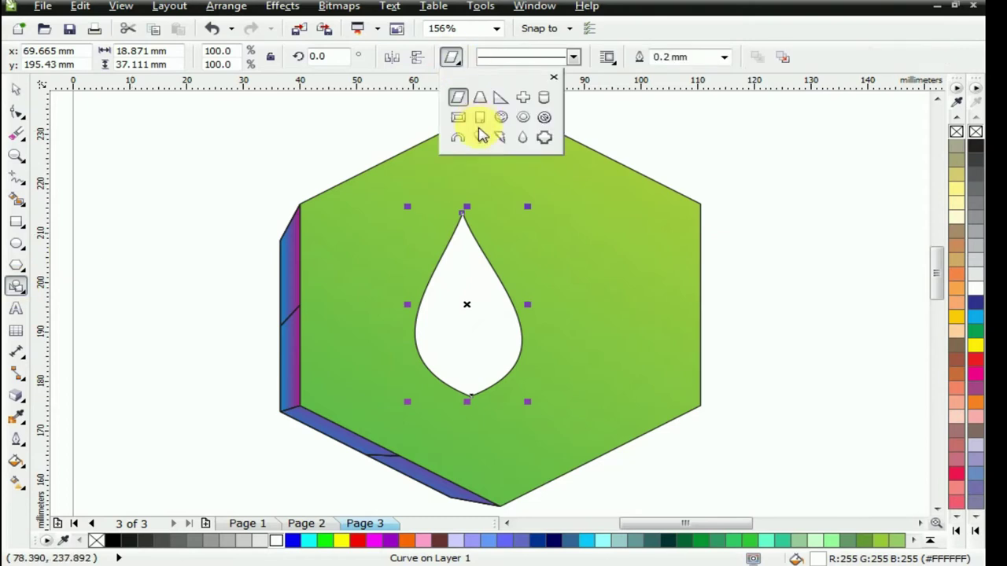
left_click(480, 97)
left_click_drag(466, 266, 472, 413)
Taper the upper end of the trapezoid to a sharp point by moving its shape node inward
left_click(17, 115)
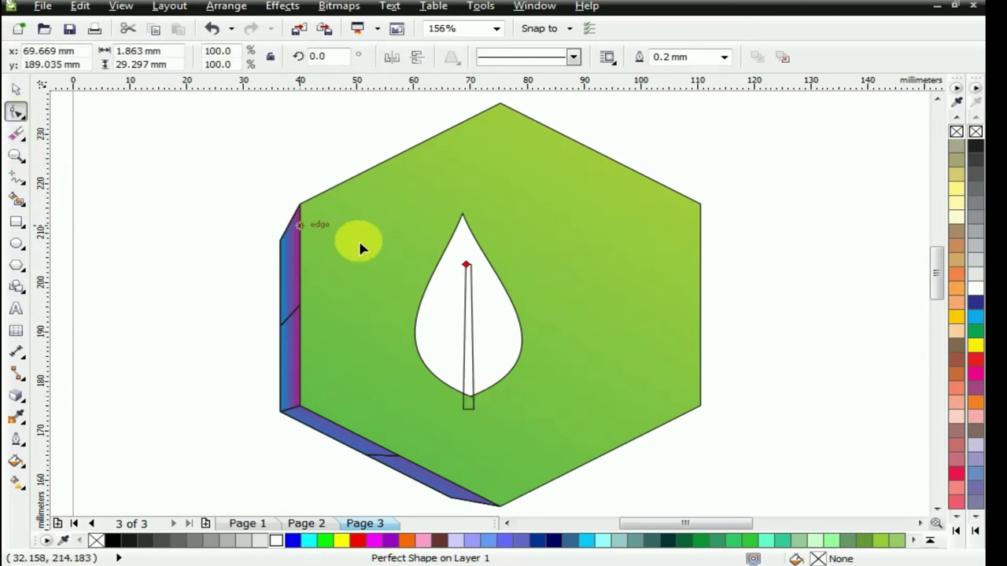
scroll(487, 268, "up", 5)
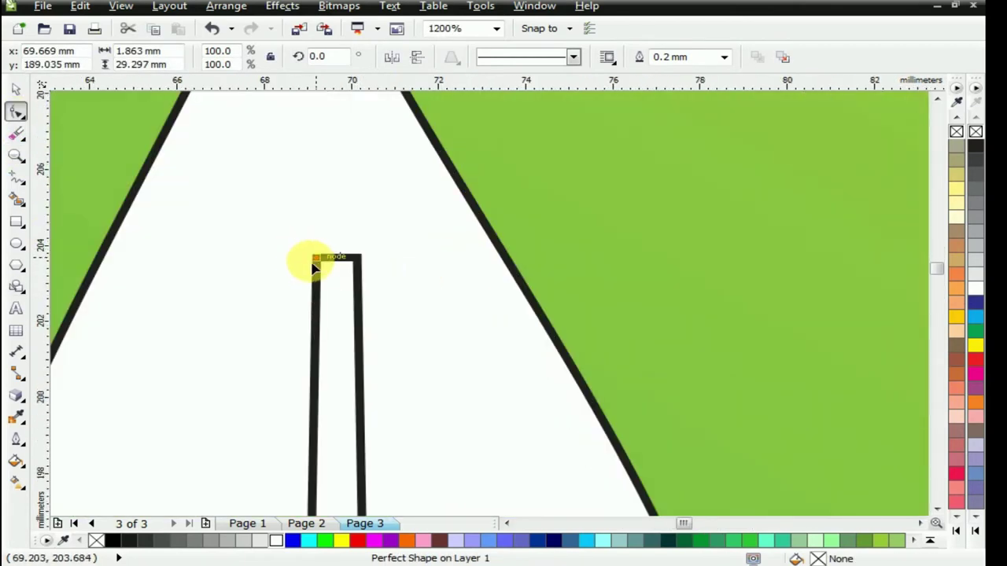
left_click_drag(318, 266, 347, 277)
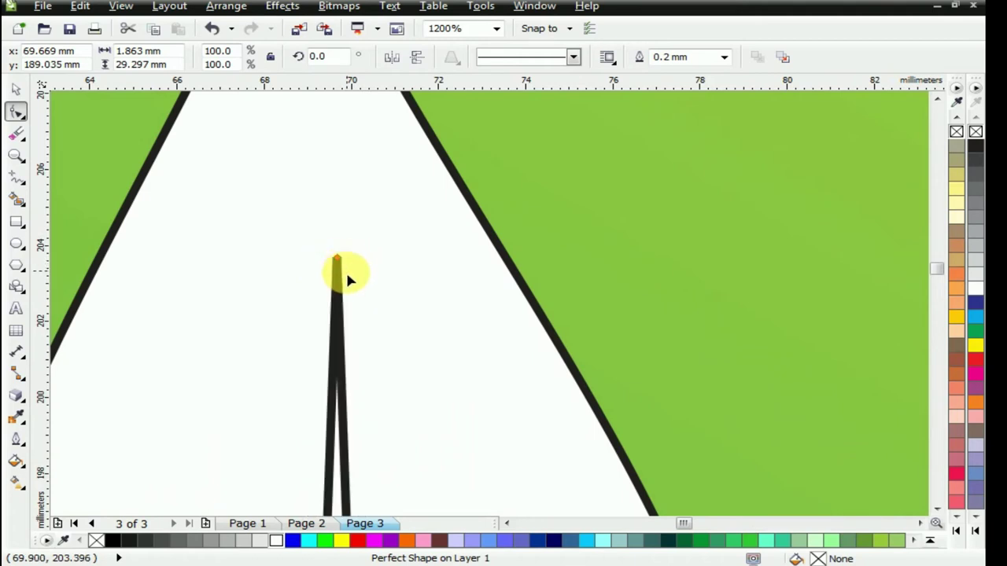
scroll(344, 289, "down", 5)
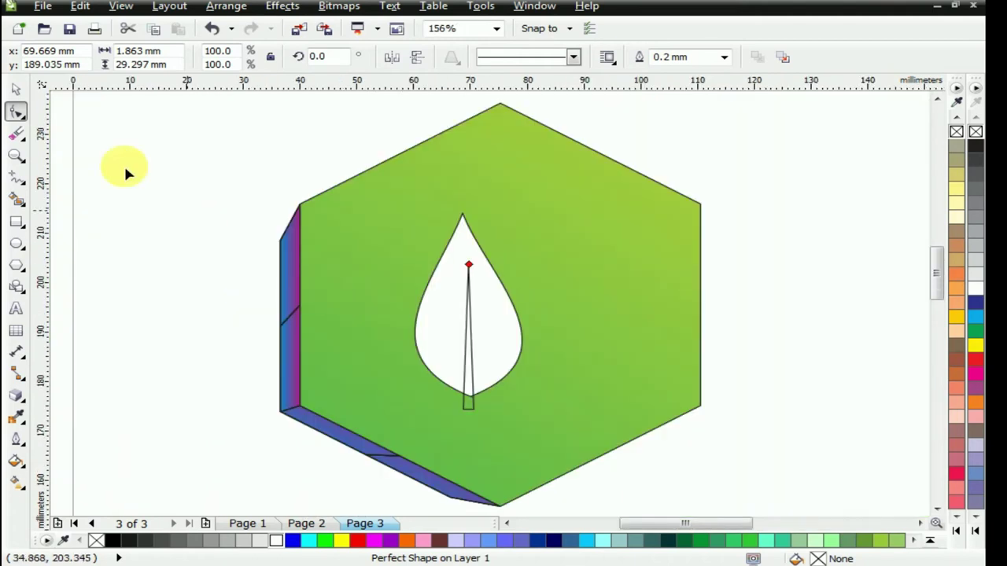
Trim the white leaf with the pointed spike to cut a central slit through its base
left_click(16, 89)
left_click(454, 354, "shift")
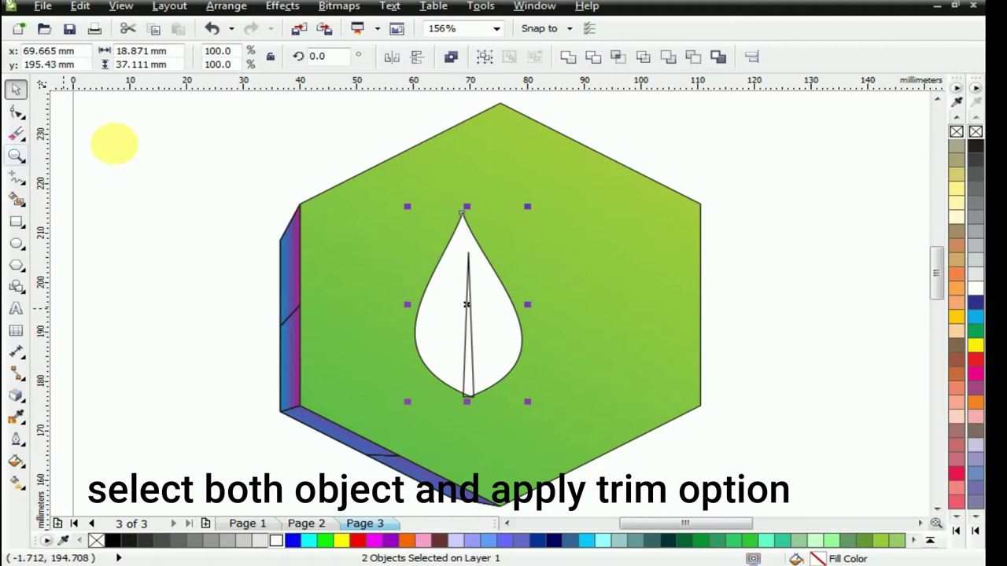
left_click(593, 61)
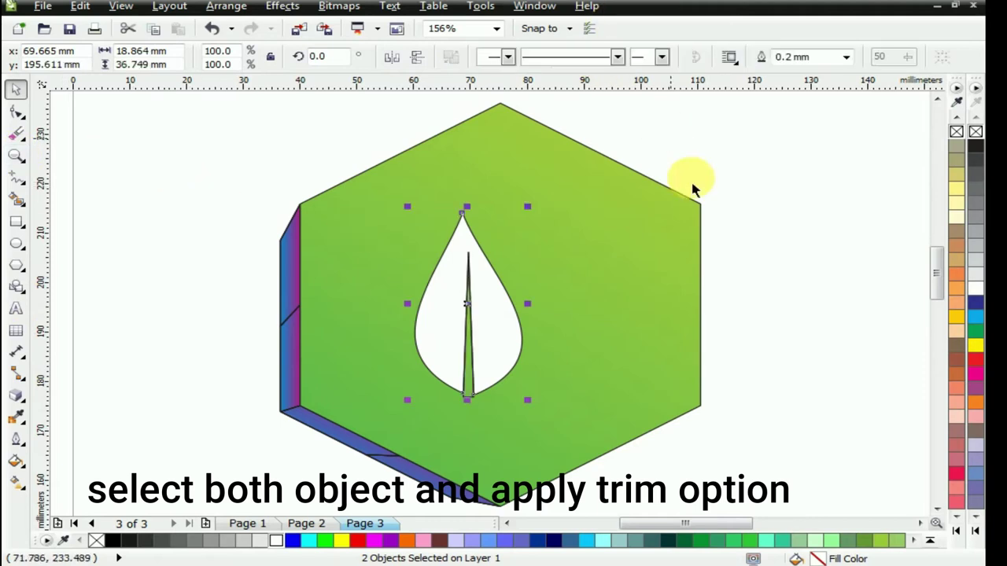
left_click(771, 240)
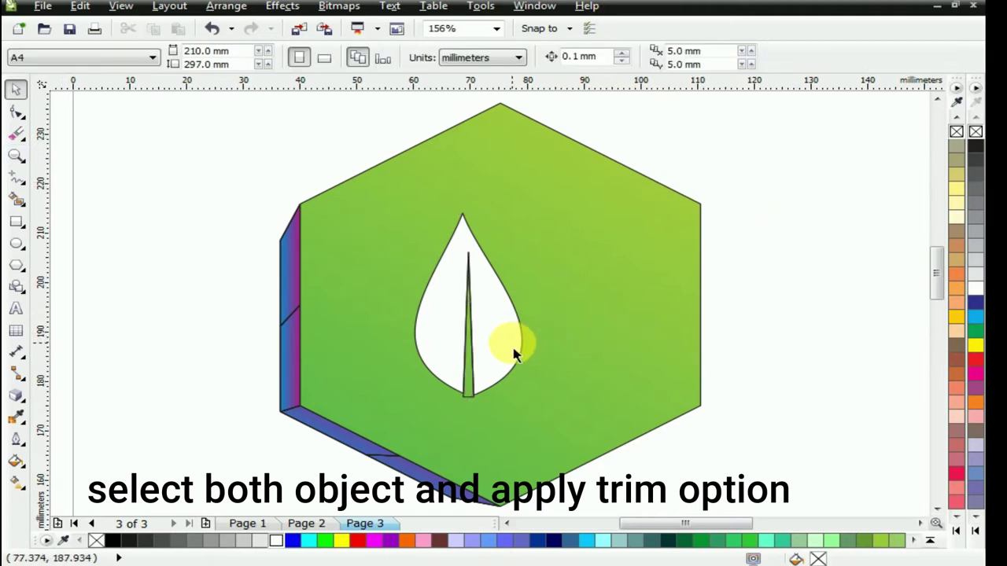
Move the trimmed leaf to the middle of the hexagon and shorten the leftover spike to about 6 mm tall
left_click_drag(514, 354, 562, 346)
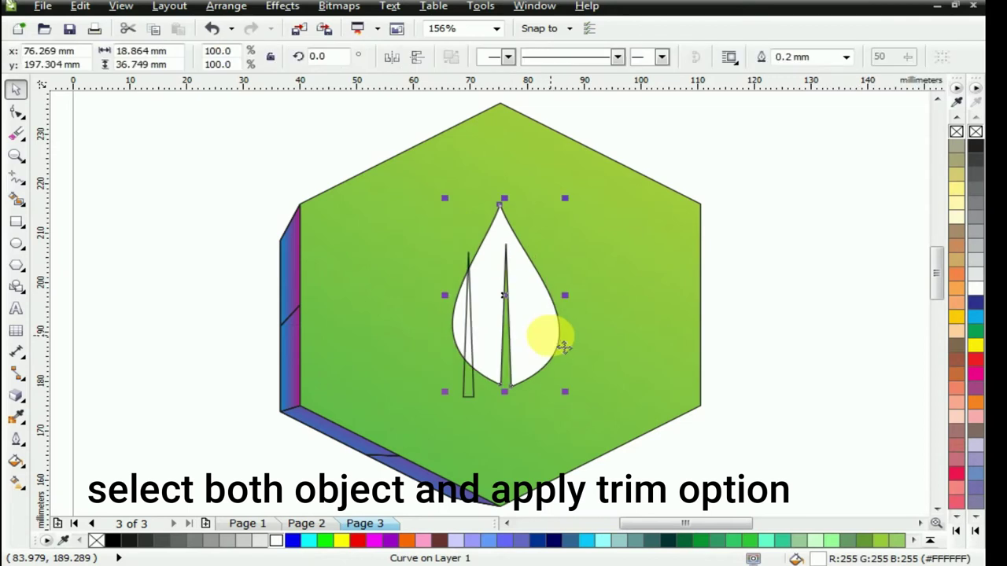
left_click(466, 397)
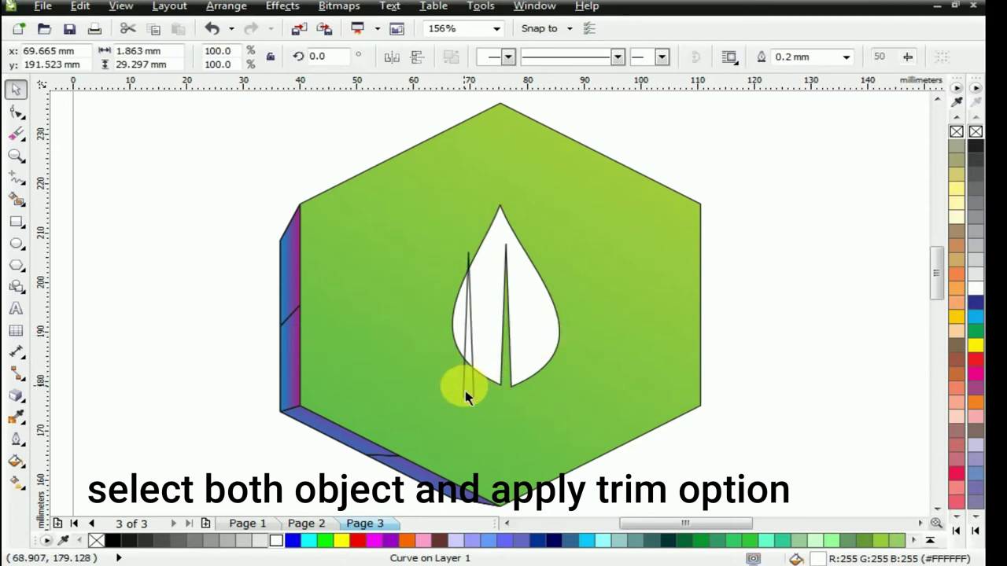
left_click_drag(467, 243, 486, 343)
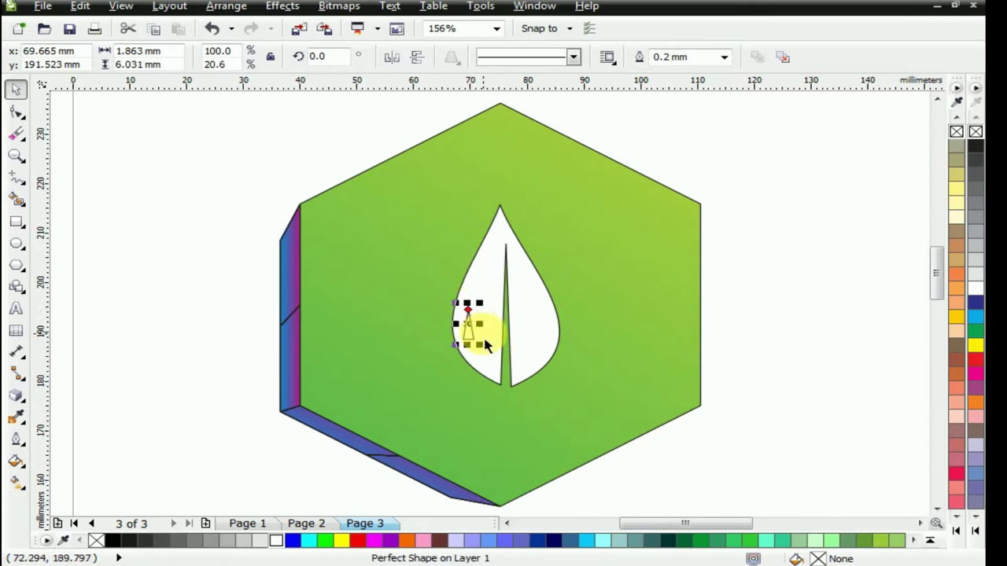
Move the small spike onto the leaf's right half and resize it to about 0.9 mm wide and 7.7 mm tall
left_click_drag(388, 226, 629, 382)
left_click_drag(391, 376, 555, 360)
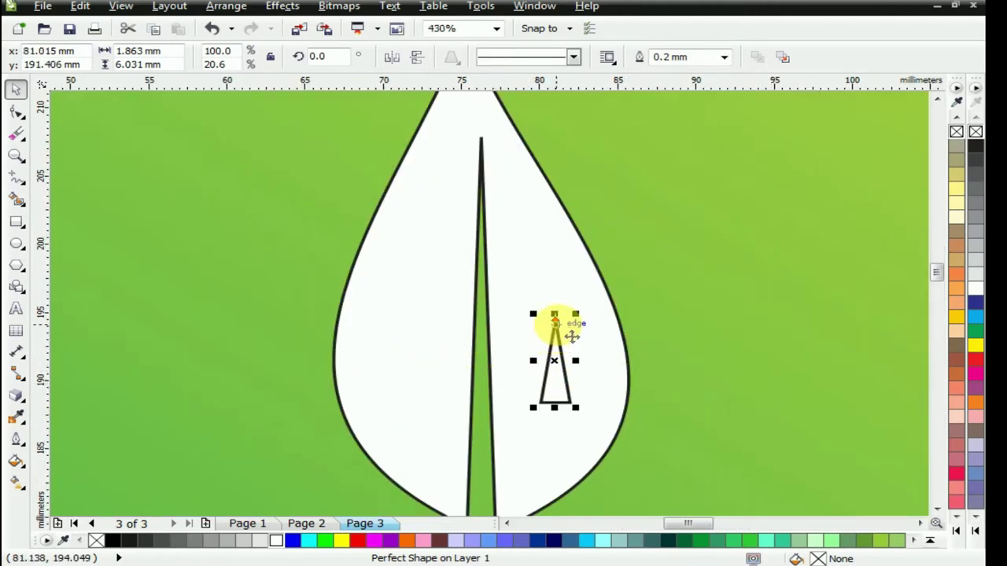
left_click_drag(554, 317, 554, 289)
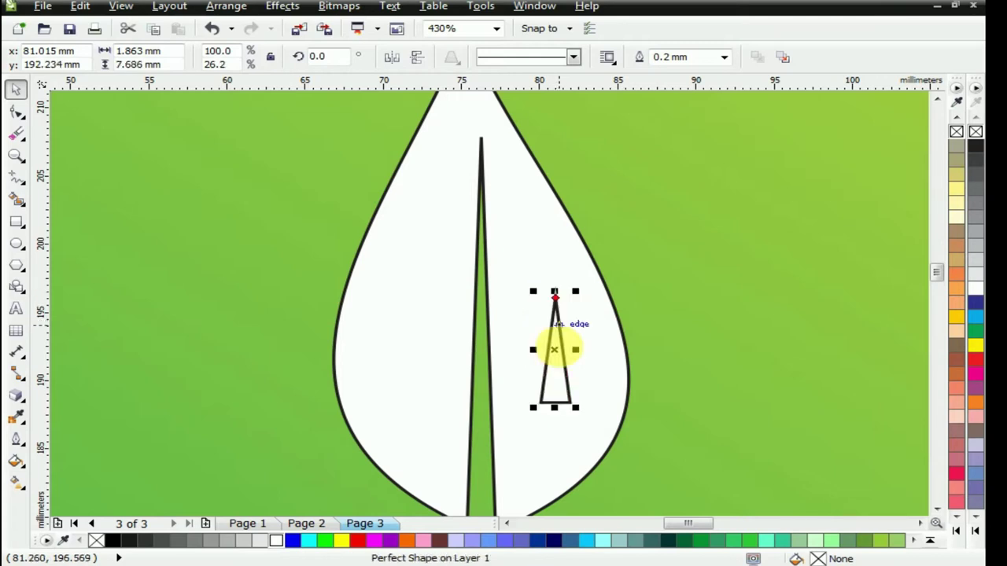
key("Escape")
left_click_drag(557, 361, 550, 348)
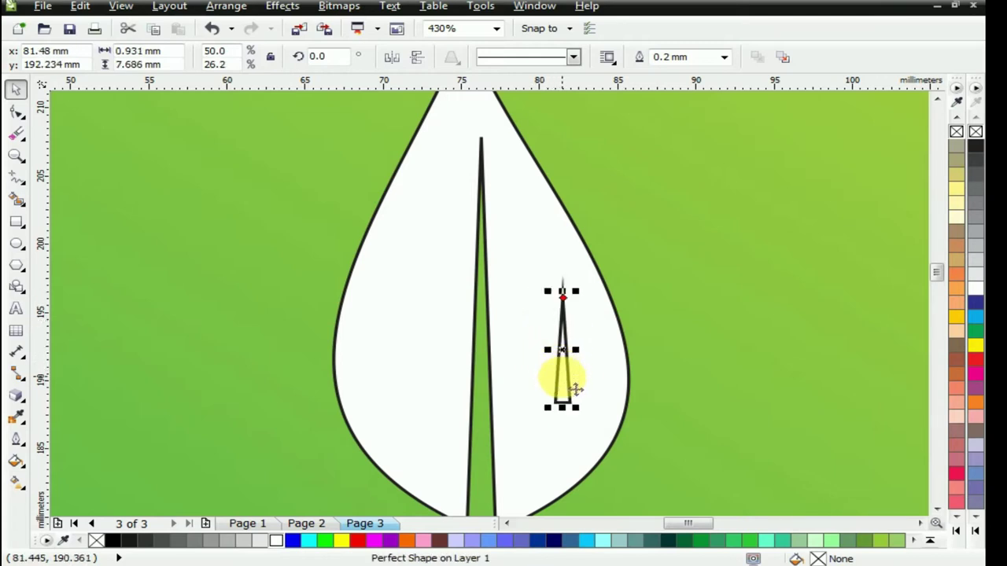
Rotate the small spike to 323° and place it as a side vein with its wide end overlapping the central slit
left_click(564, 397)
left_click_drag(590, 419, 510, 410)
left_click(524, 407)
left_click(630, 378)
left_click(540, 381)
mouse_move(580, 349)
left_mouse_down()
mouse_move(574, 321)
mouse_move(586, 353)
left_mouse_up()
key("ctrl+z")
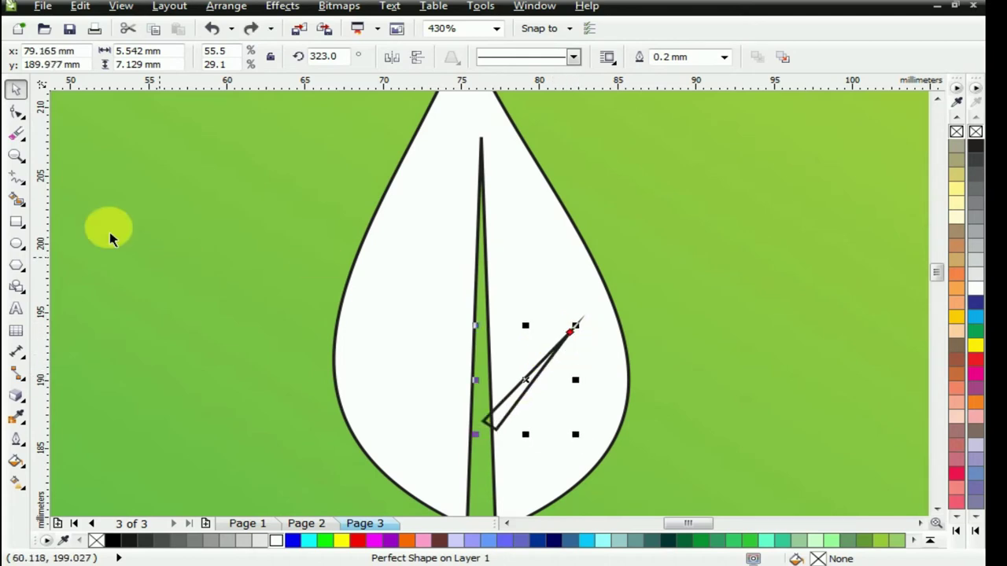
Adjust the side vein's shape node to give its sharp tip a narrow blunt end
key("F10")
scroll(575, 341, "up", 3)
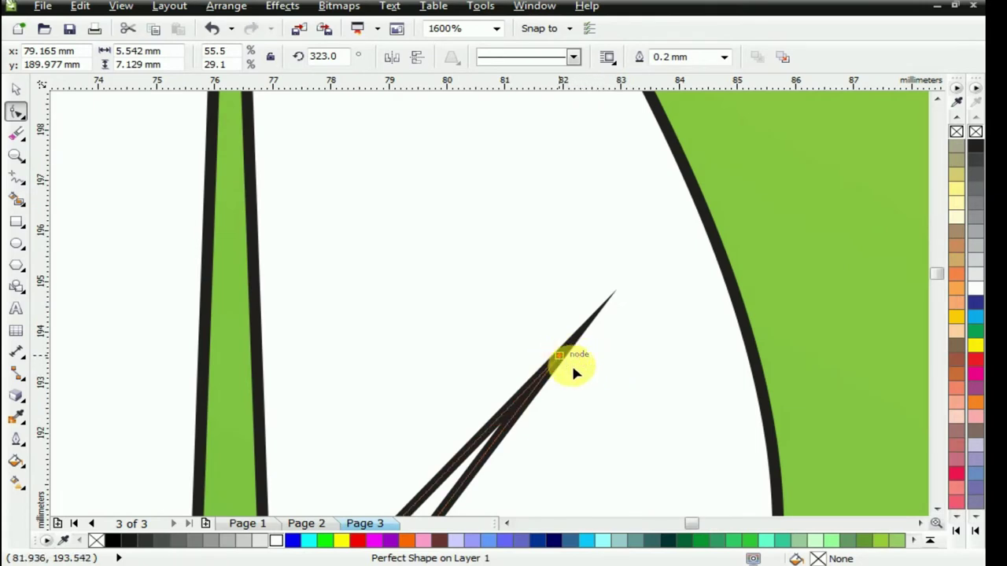
left_click_drag(572, 372, 548, 358)
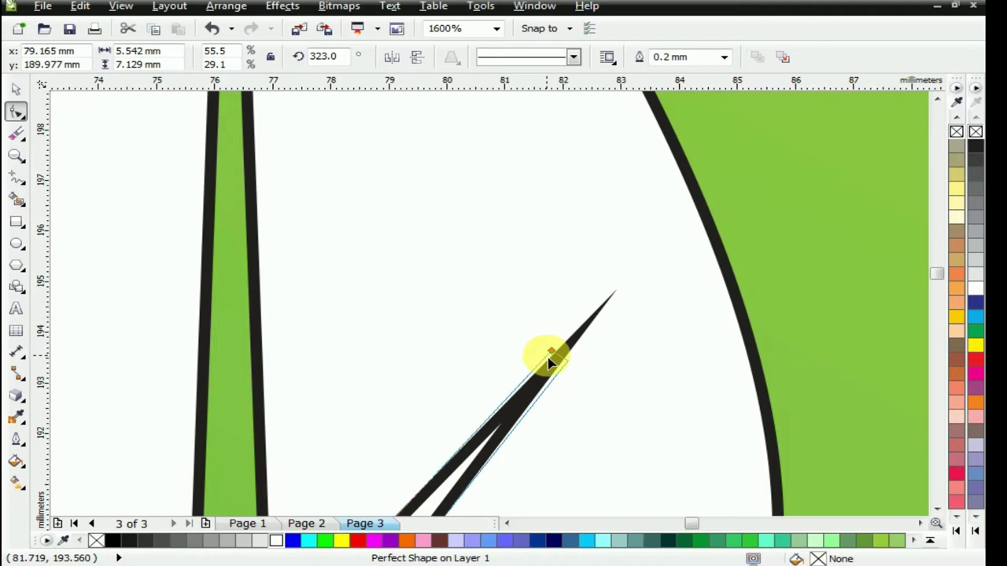
left_click_drag(550, 360, 551, 360)
key("F4")
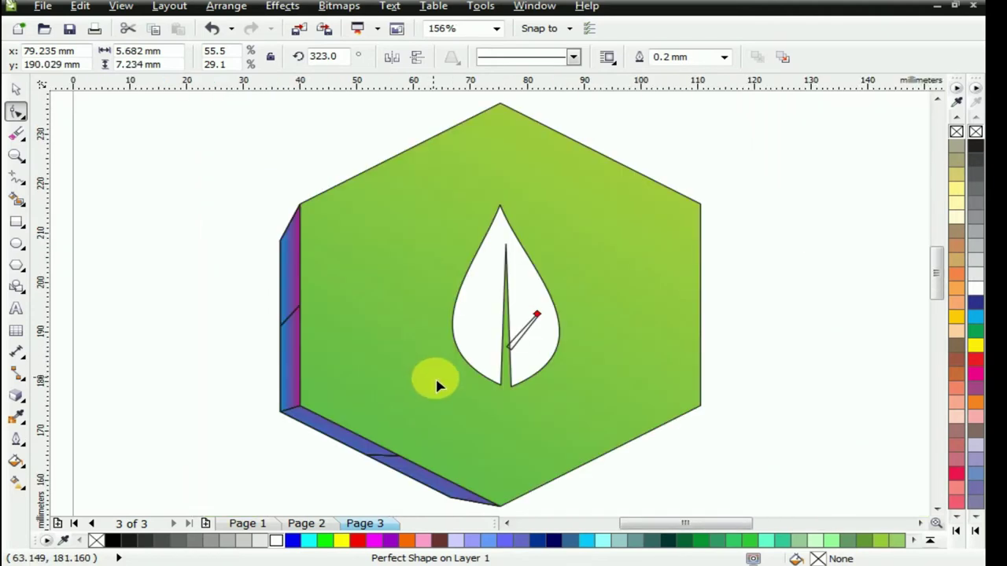
Enlarge the side vein proportionally to about 6.2 mm wide and 7.9 mm tall
left_click(12, 93)
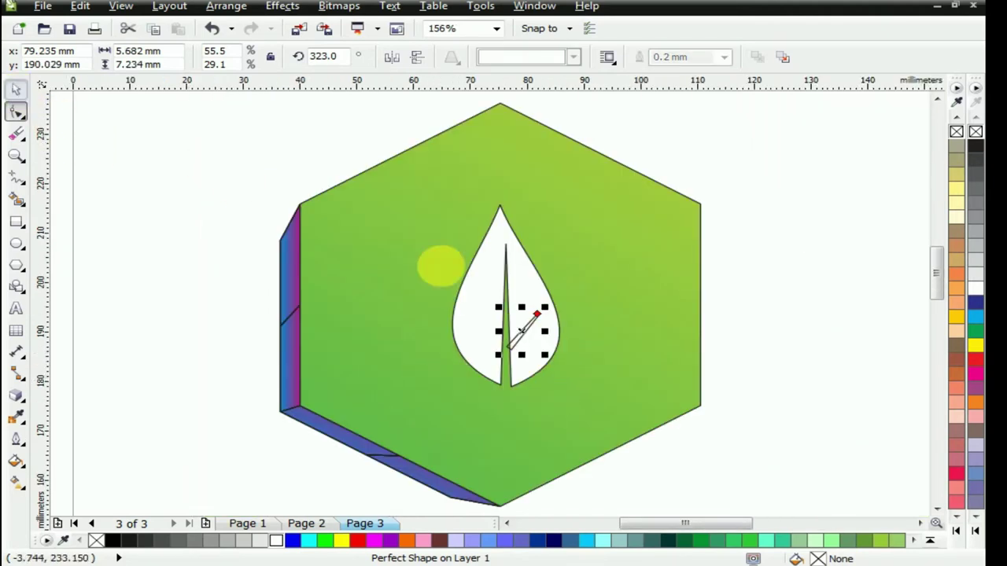
scroll(551, 321, "up", 5)
scroll(521, 391, "down", 3)
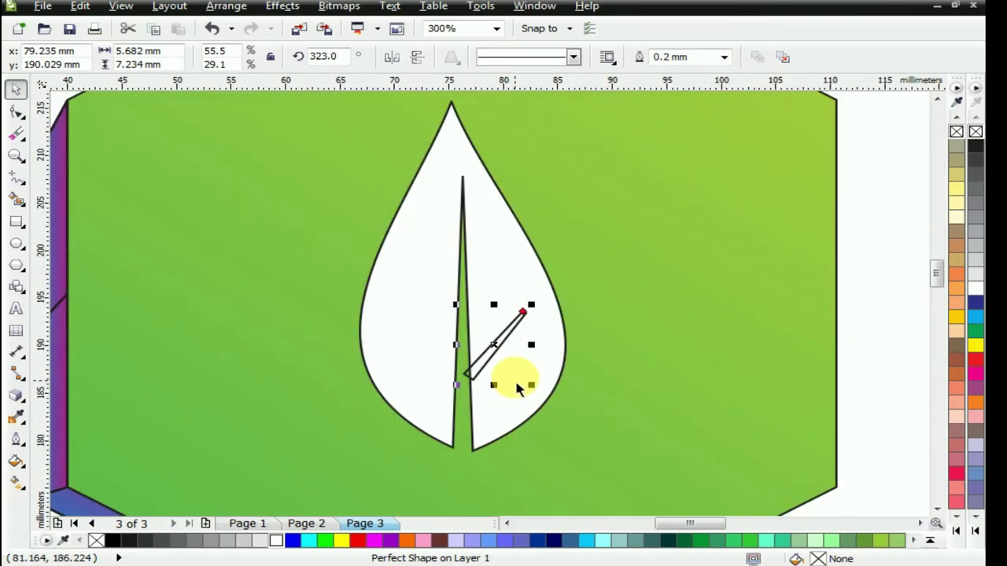
scroll(512, 370, "up", 2)
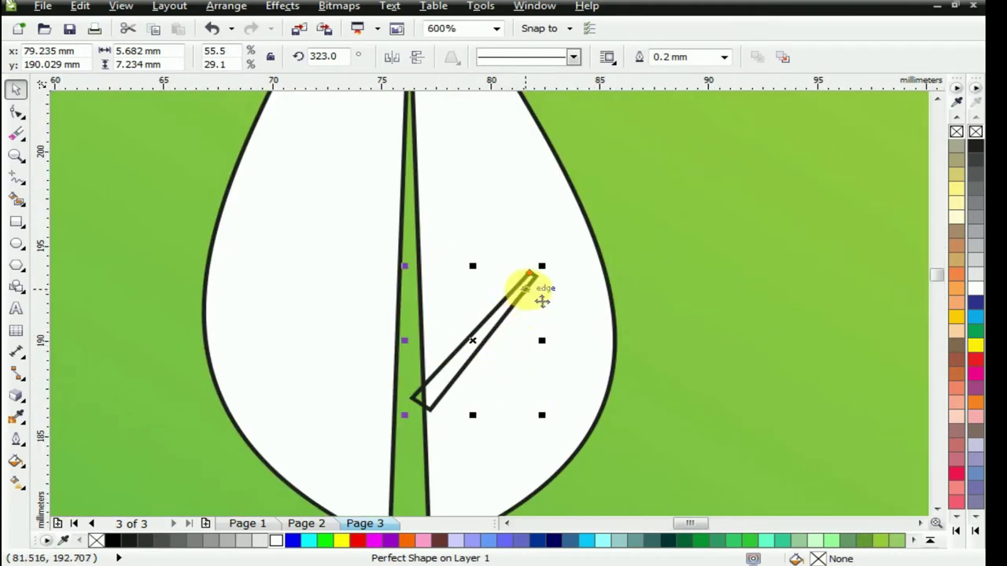
mouse_move(542, 266)
left_mouse_down()
mouse_move(555, 282)
mouse_move(548, 258)
left_mouse_up()
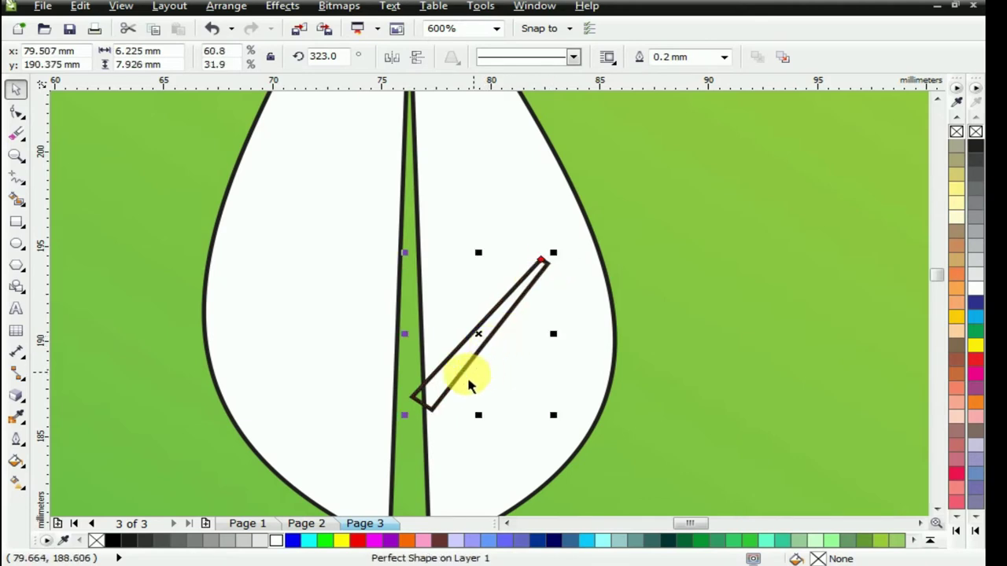
Duplicate the side vein higher on the leaf's right half and scale the copy to about 5.8 by 7.4 mm
left_click_drag(445, 396, 450, 239)
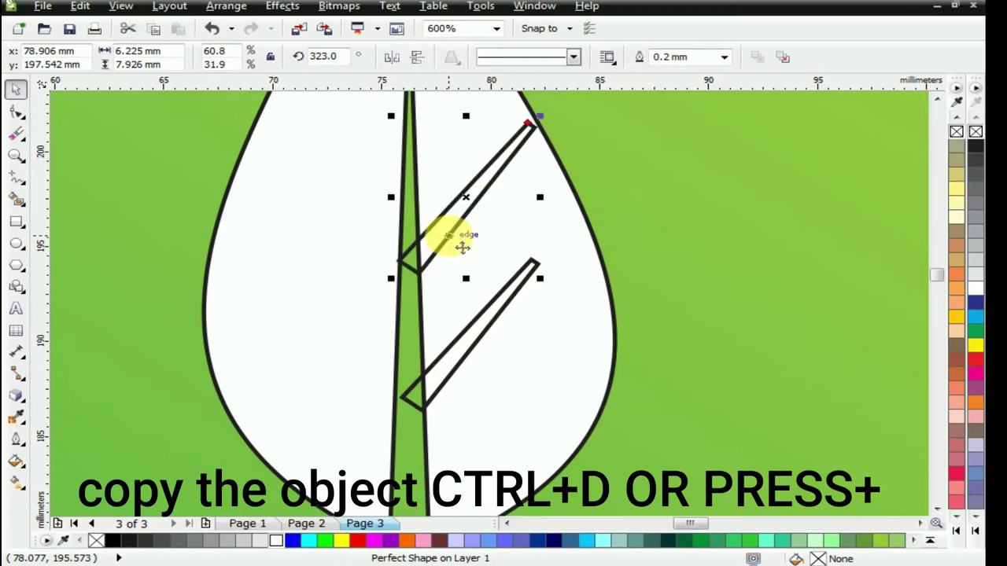
left_click_drag(401, 290, 412, 250)
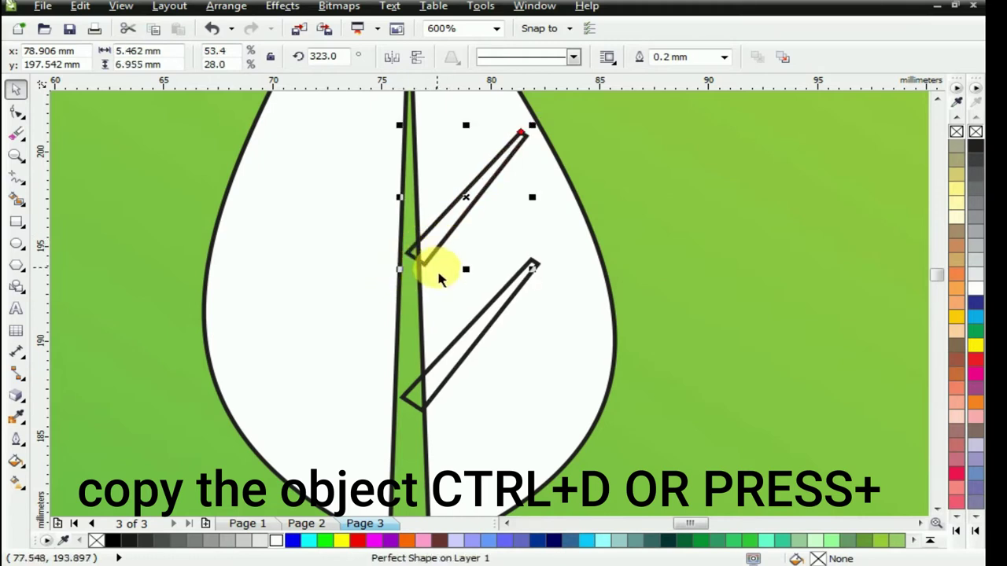
left_click_drag(400, 270, 391, 286)
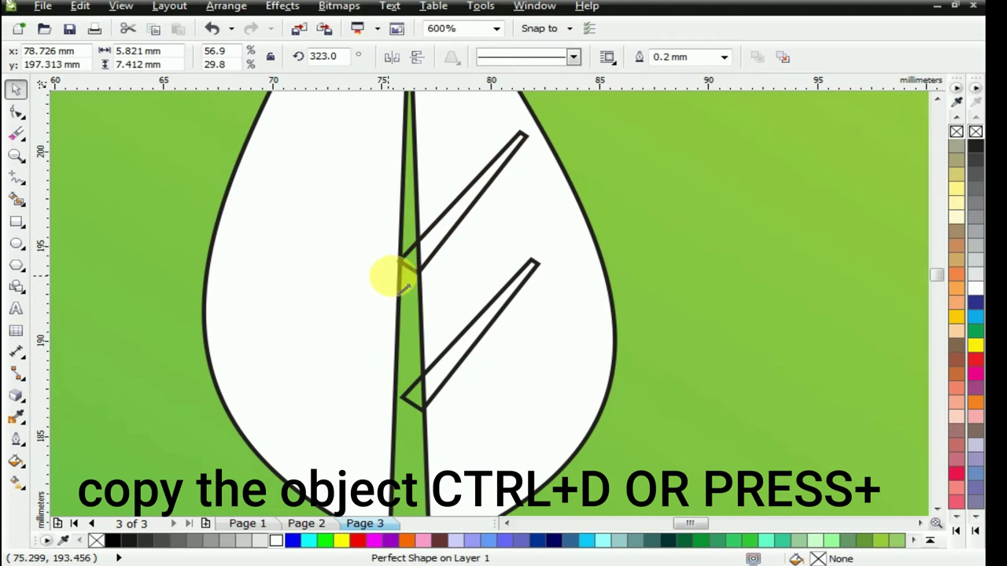
Mirror a copy of both right side veins onto the leaf's left half
left_click(408, 270)
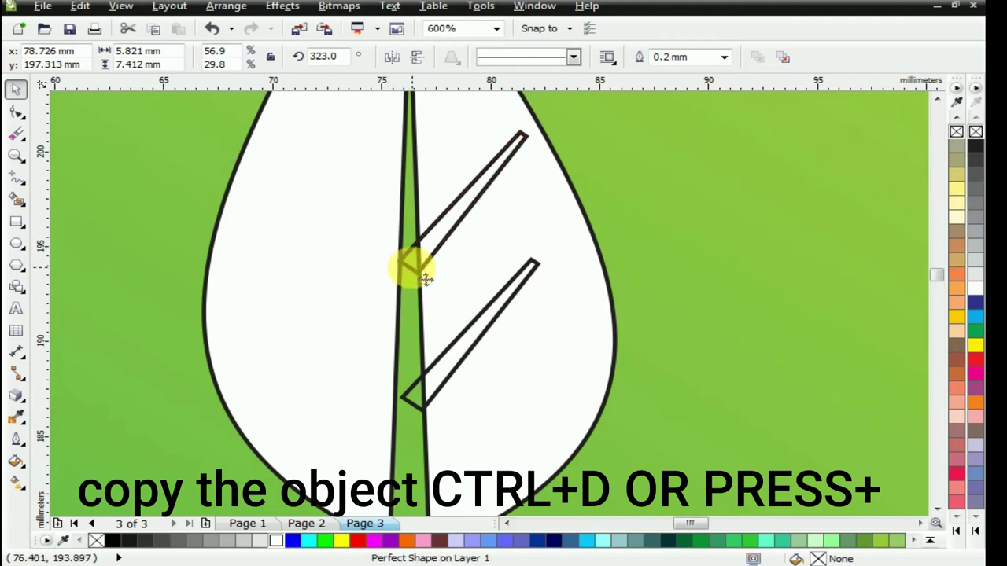
left_click(442, 377, "shift")
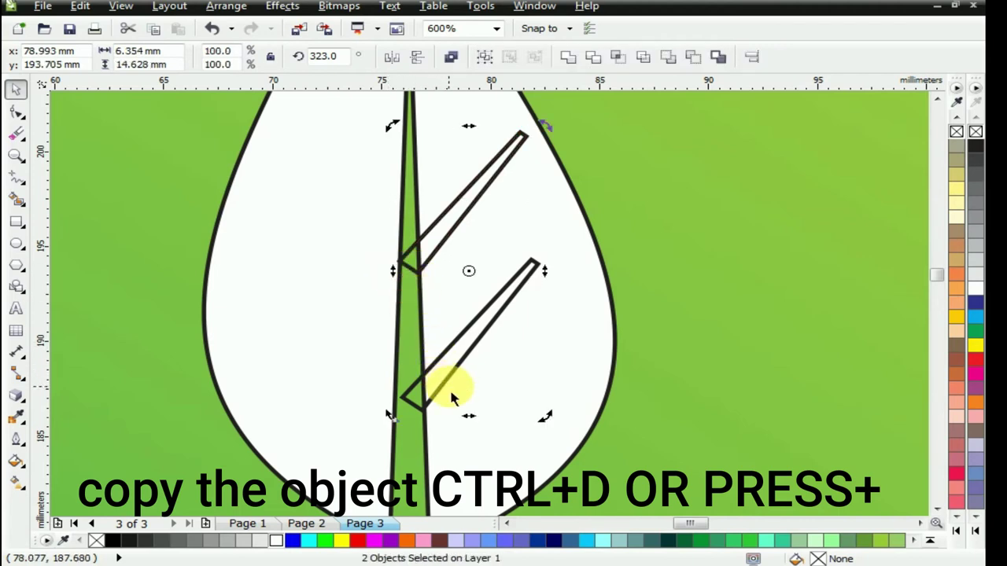
left_click(482, 340)
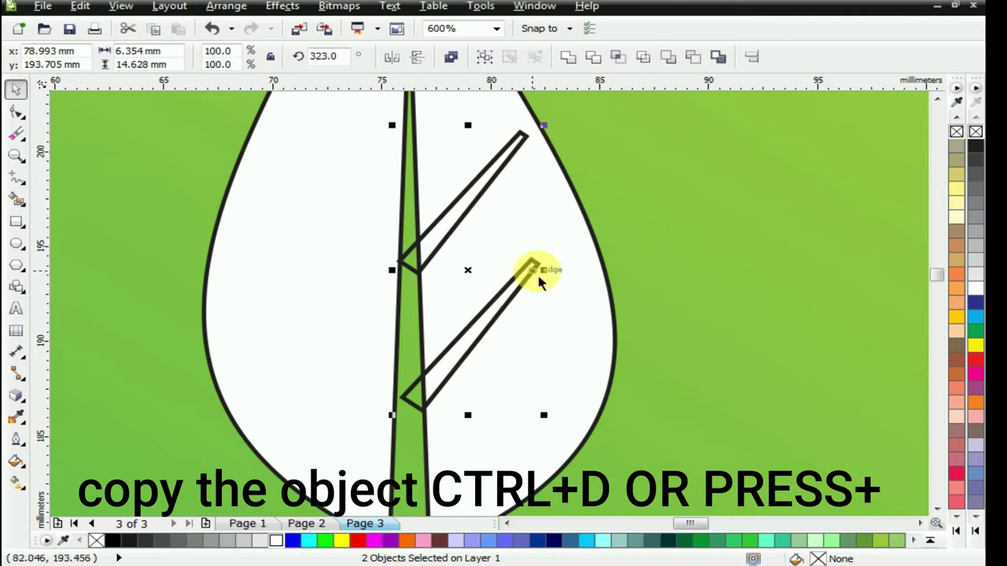
left_click_drag(543, 270, 379, 370)
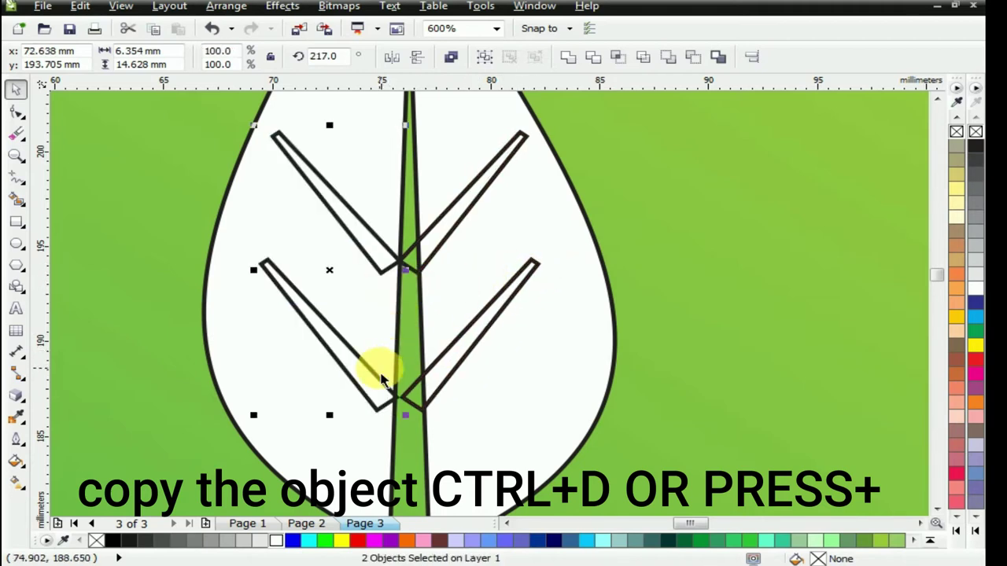
Shift both left side veins down and right so their wide ends overlap the central slit, staggered below the right veins
left_click(195, 347)
left_click(371, 399)
left_click_drag(370, 400, 401, 443)
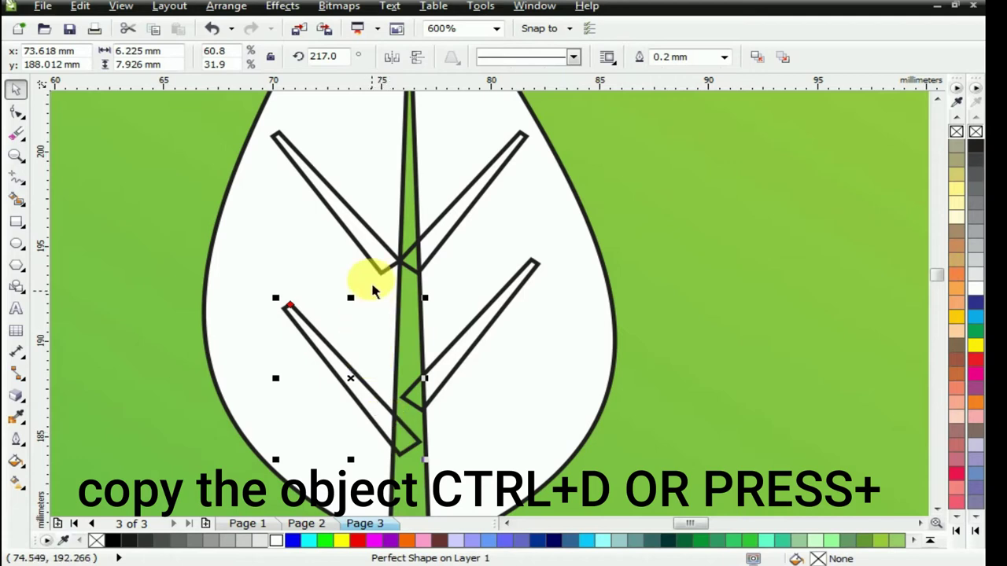
left_click_drag(376, 268, 399, 311)
Try to trim the leaf with its four side veins
left_click(423, 394, "shift")
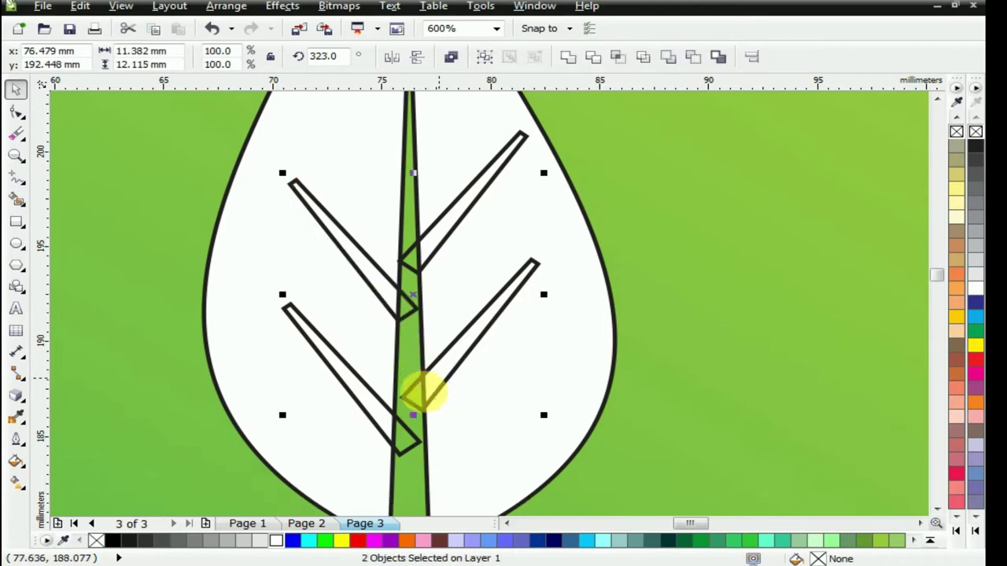
left_click(401, 434, "shift")
left_click(440, 241, "shift")
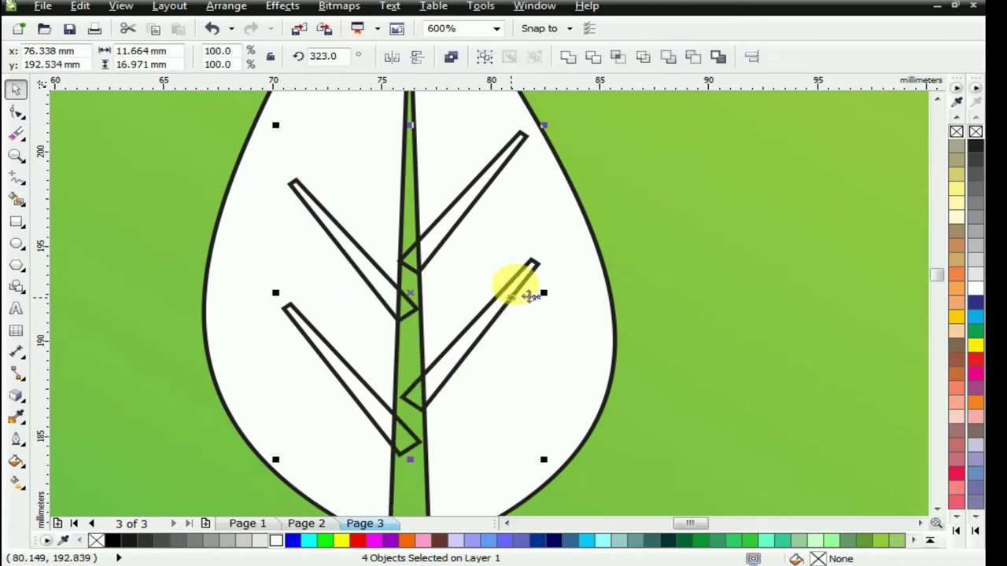
left_click(533, 263, "shift")
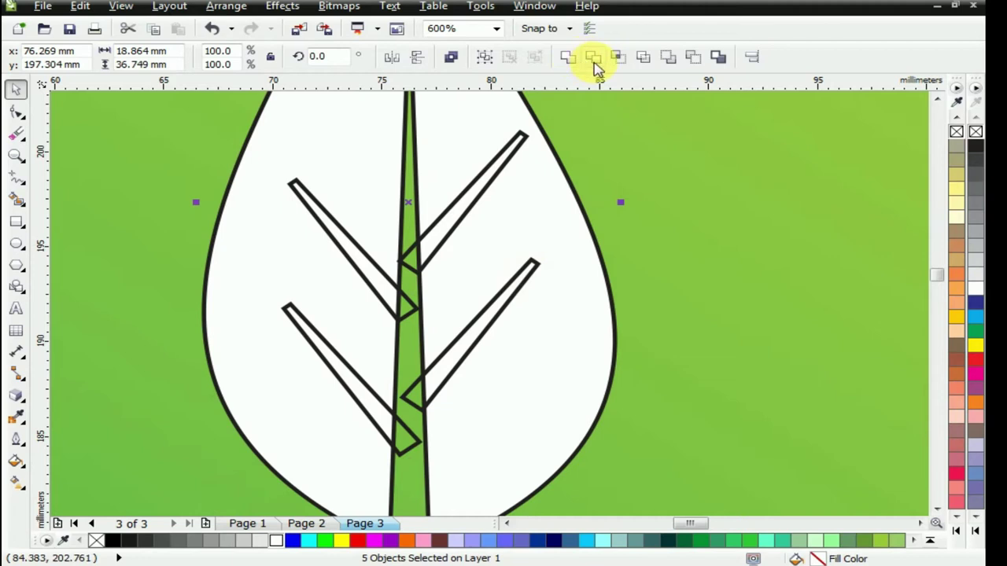
left_click(593, 59)
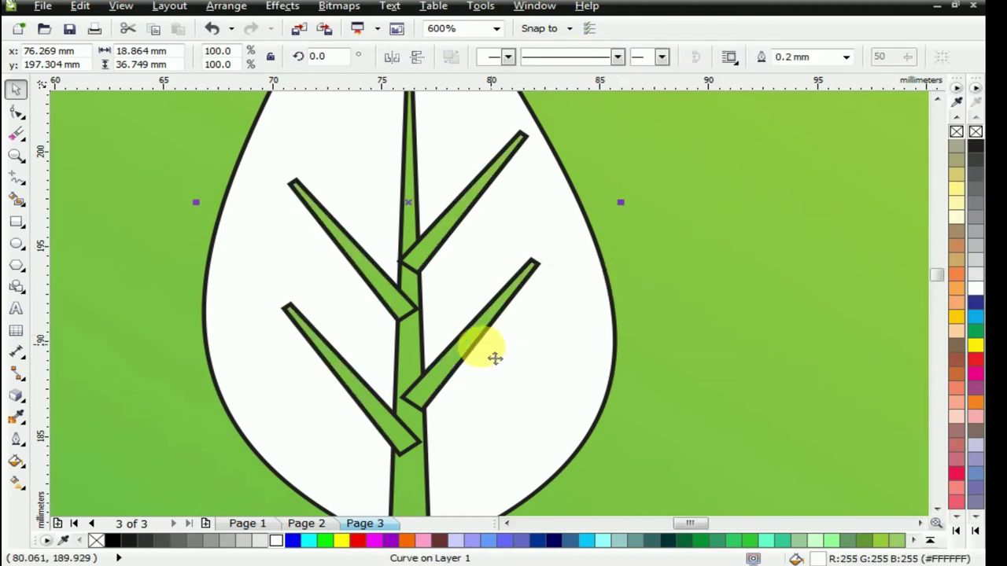
left_click(838, 291)
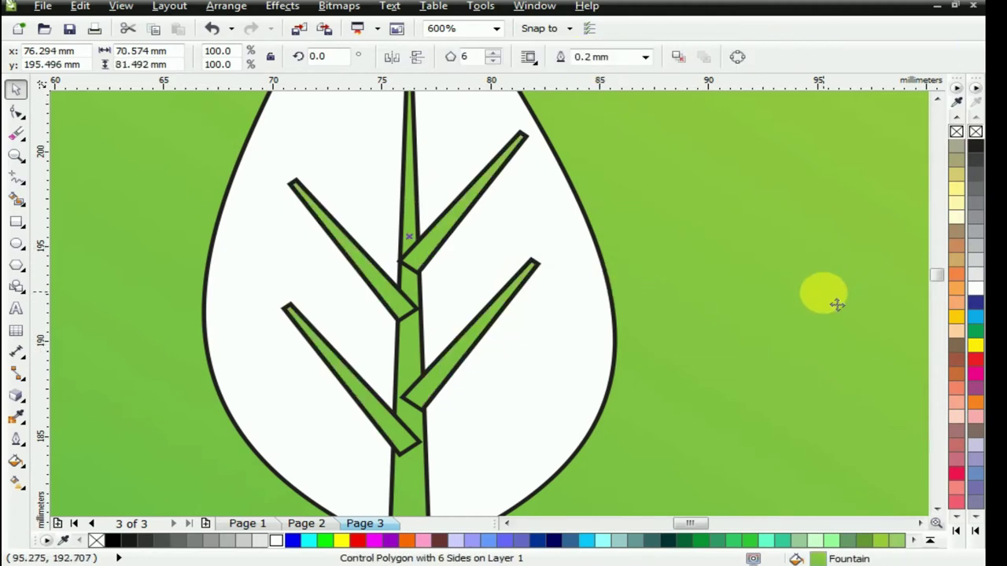
key("ctrl+z")
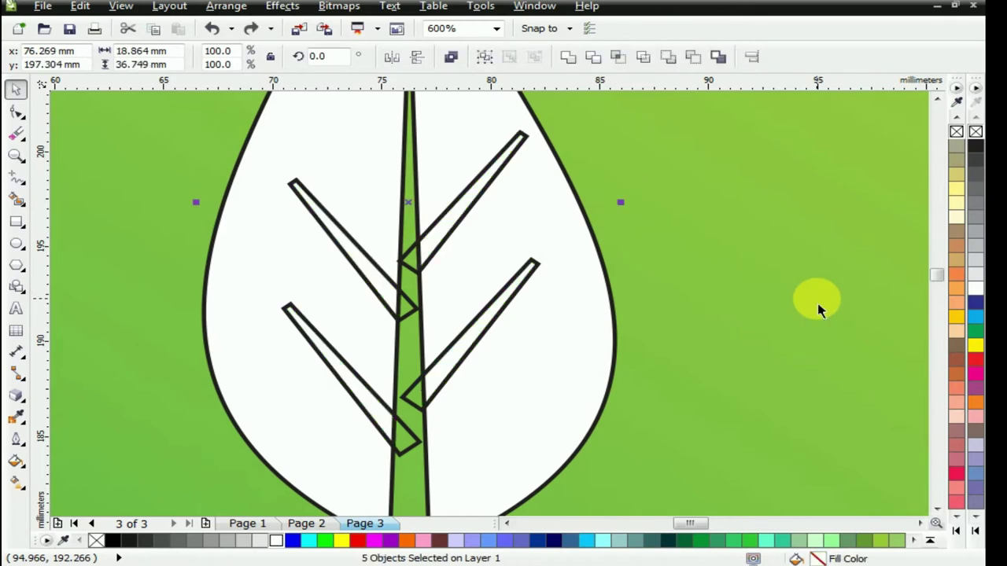
Try removing the outlines from the leaf and its four side veins
left_click_drag(422, 456, 543, 472)
key("ctrl+z")
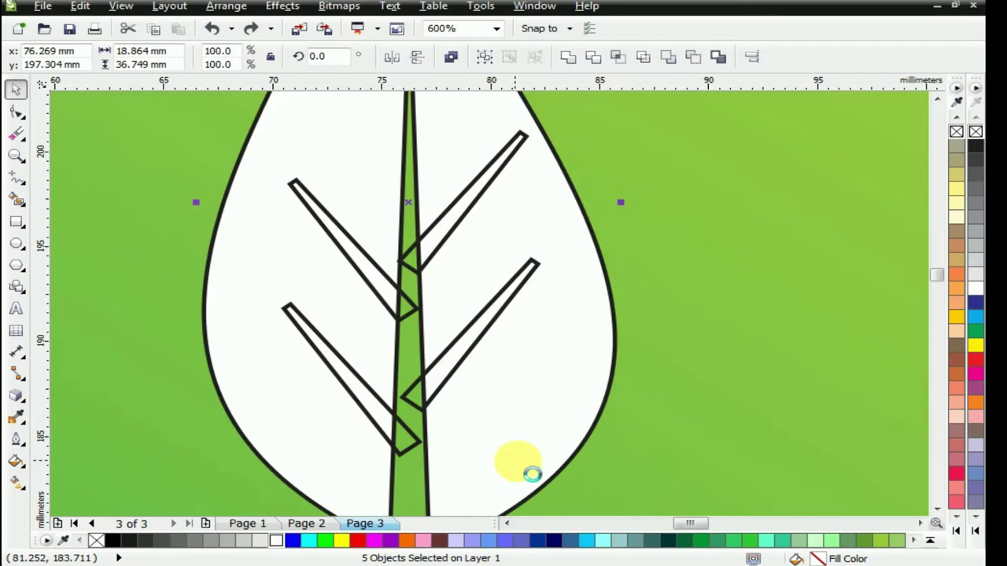
left_click(495, 310)
scroll(209, 191, "down", 1)
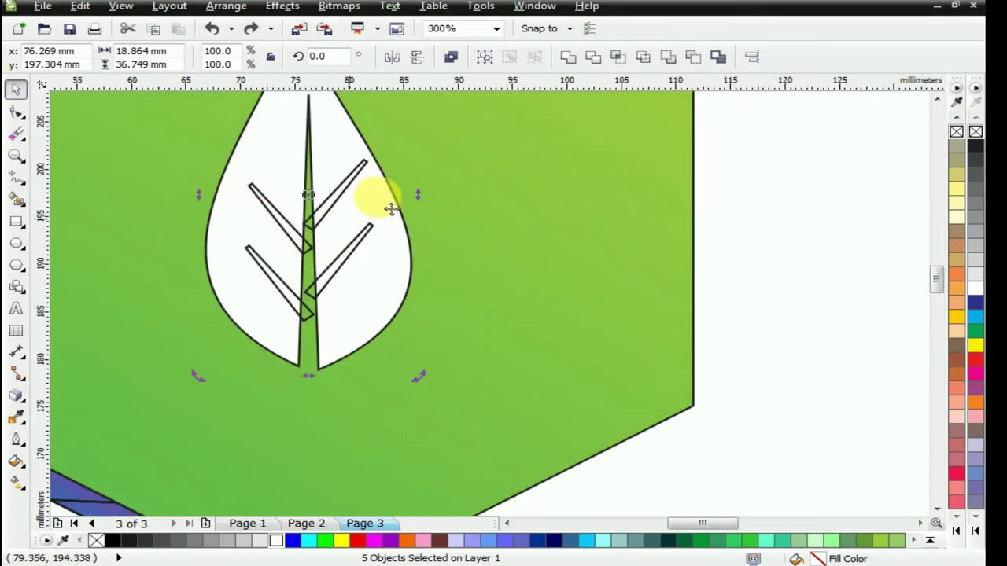
right_click(958, 134)
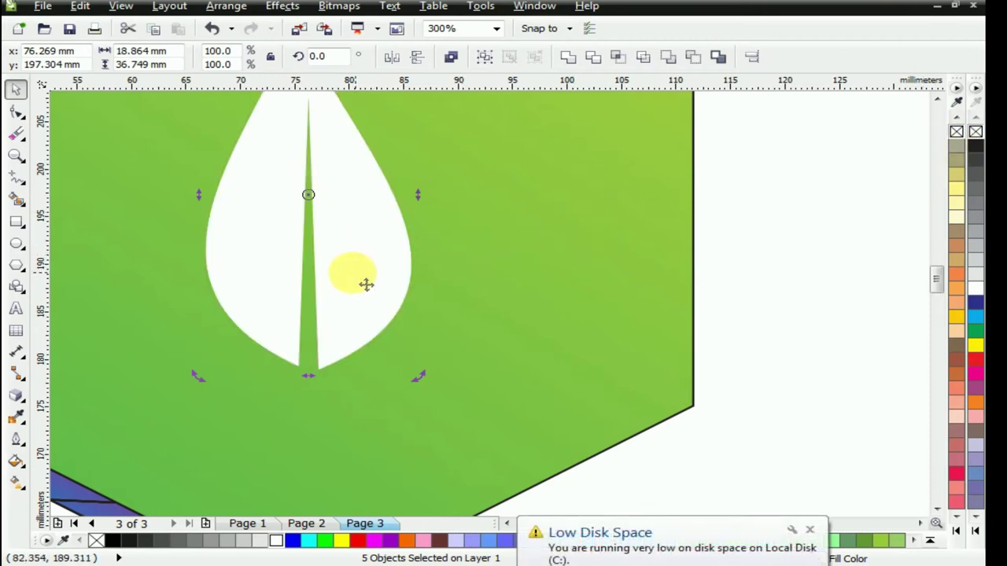
key("ctrl+z")
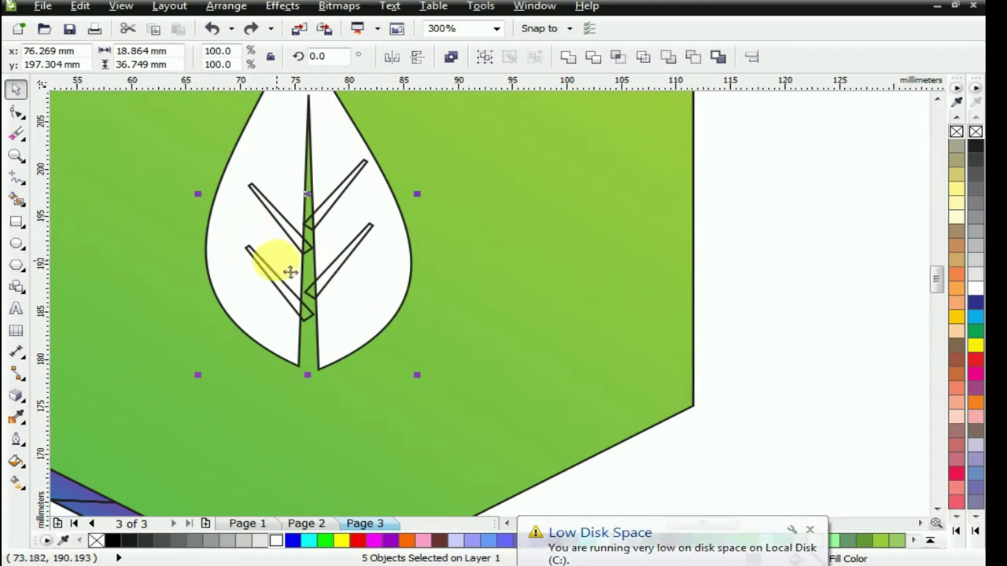
key("Tab")
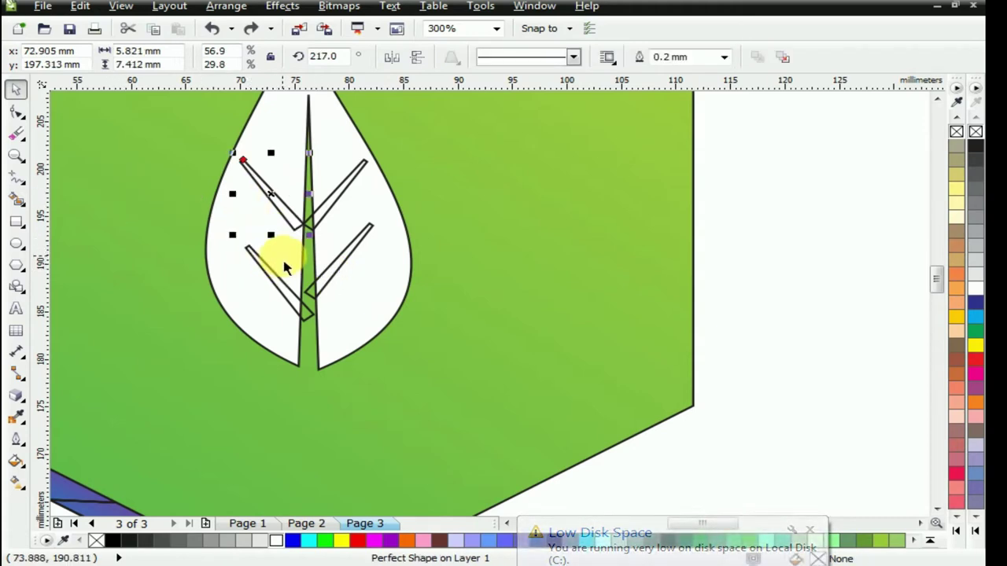
key("ctrl+z")
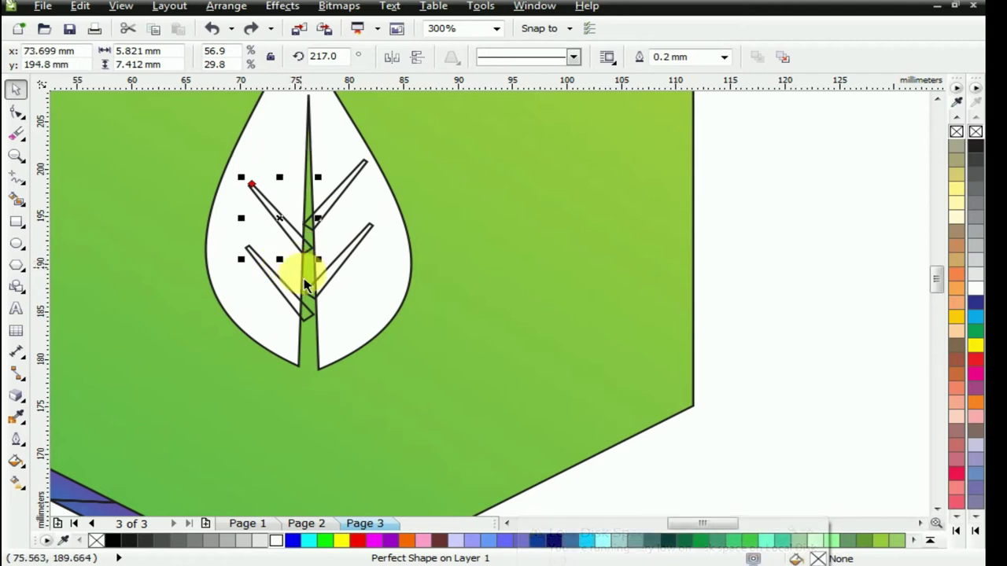
Trim the white leaf with the four overlapping side veins
left_click(303, 308, "shift")
left_click(326, 264, "shift")
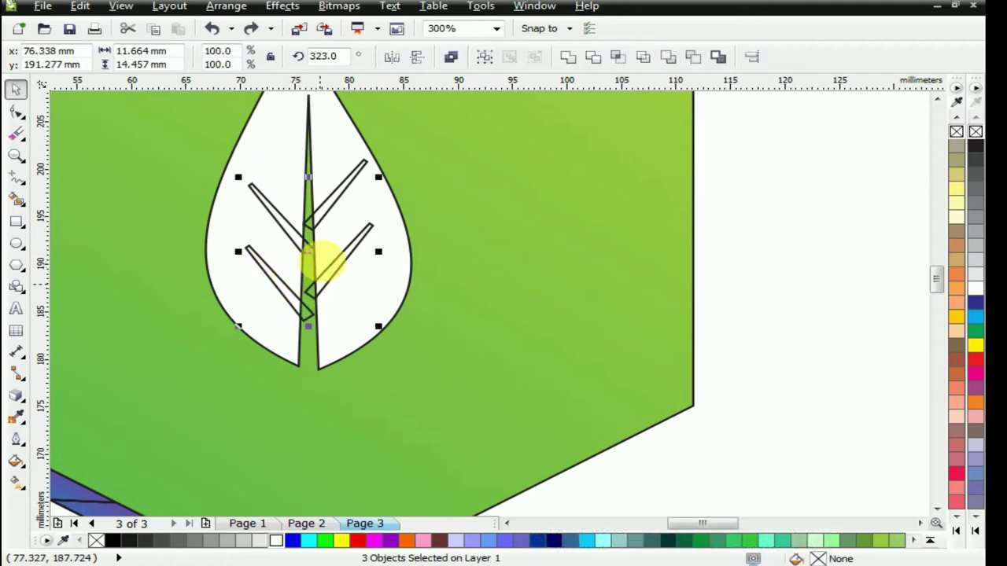
left_click(321, 218, "shift")
left_click(378, 245, "shift")
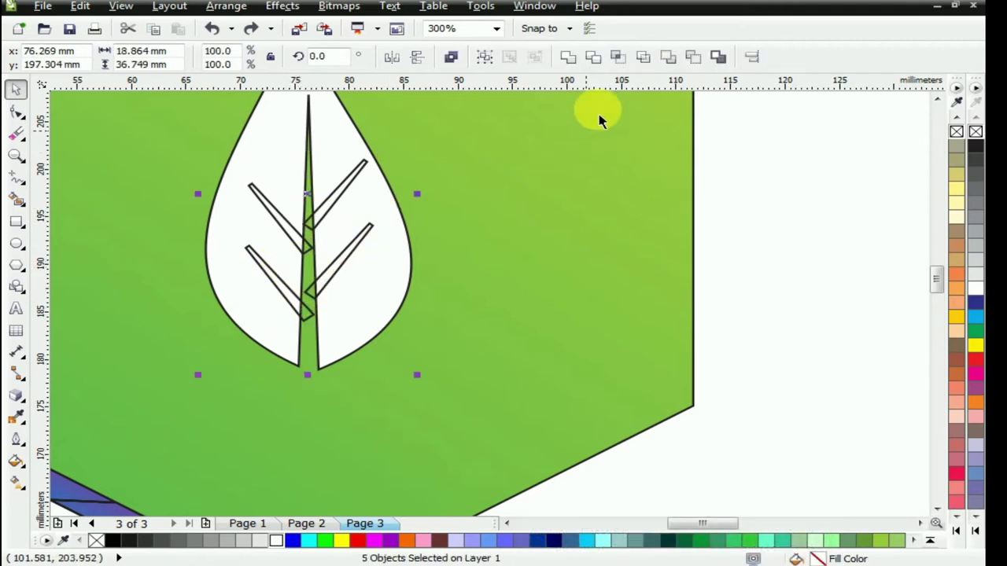
left_click(600, 57)
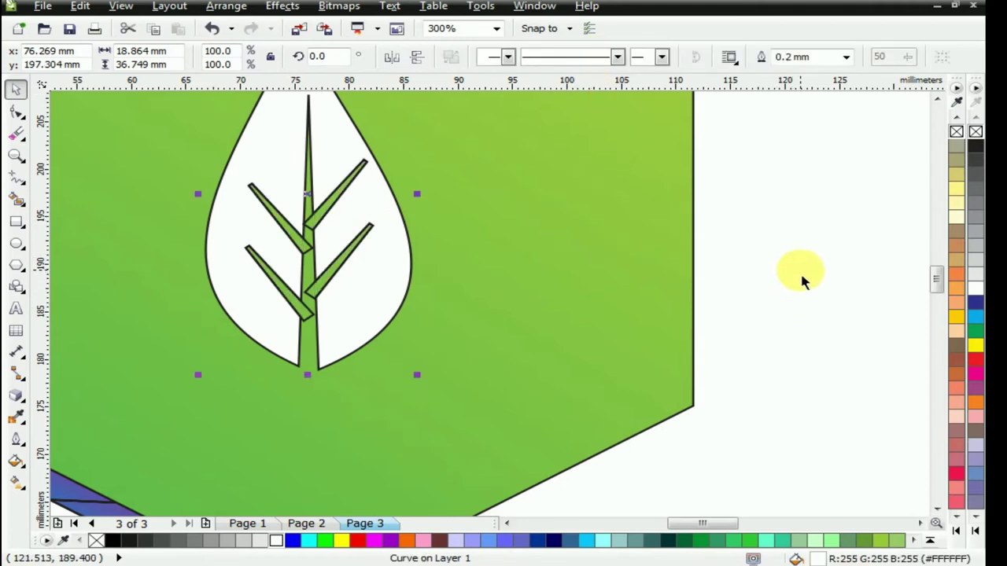
left_click(764, 330)
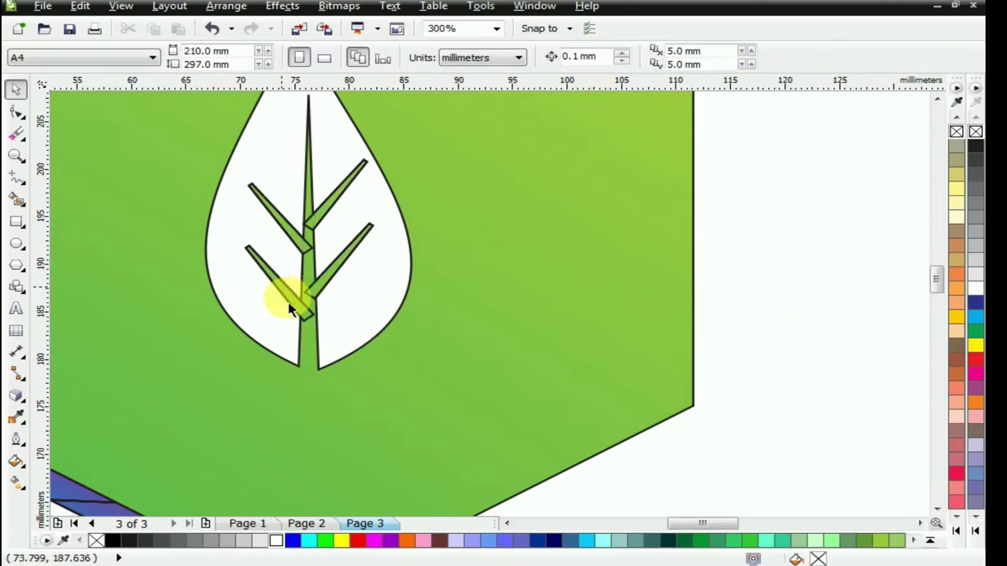
Delete the four leftover side vein shapes so only the cuts remain in the leaf
left_click_drag(301, 312, 557, 386)
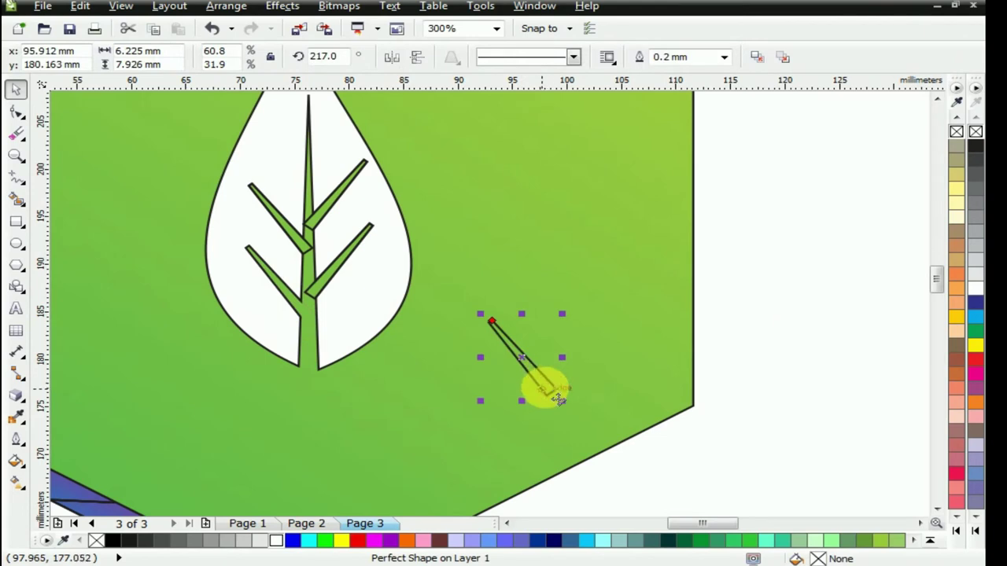
key("Delete")
left_click(310, 263)
left_click(312, 240)
left_click(313, 240)
left_click(323, 228)
left_click(330, 248)
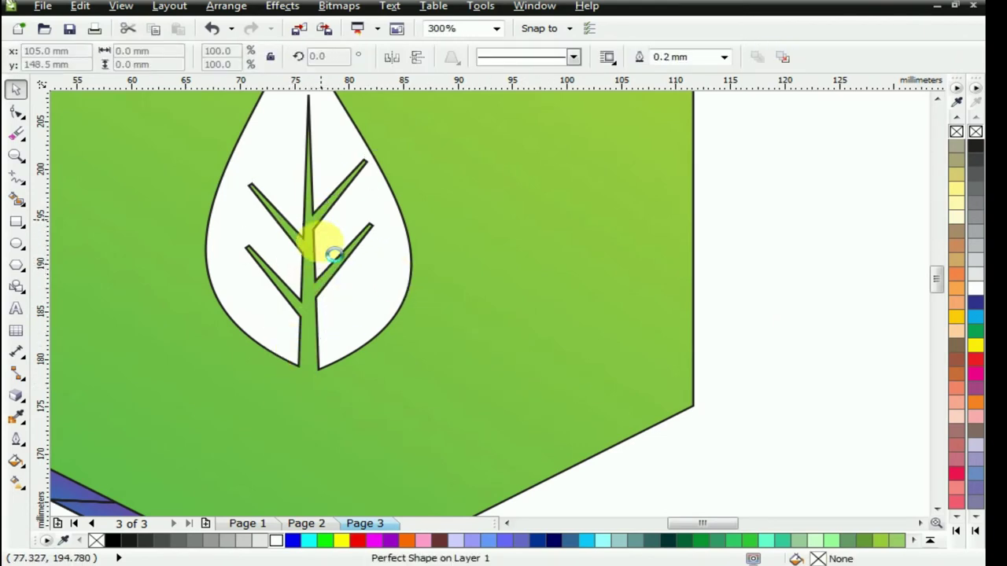
Fill the cut leaf with solid green #33CC33
key("F4")
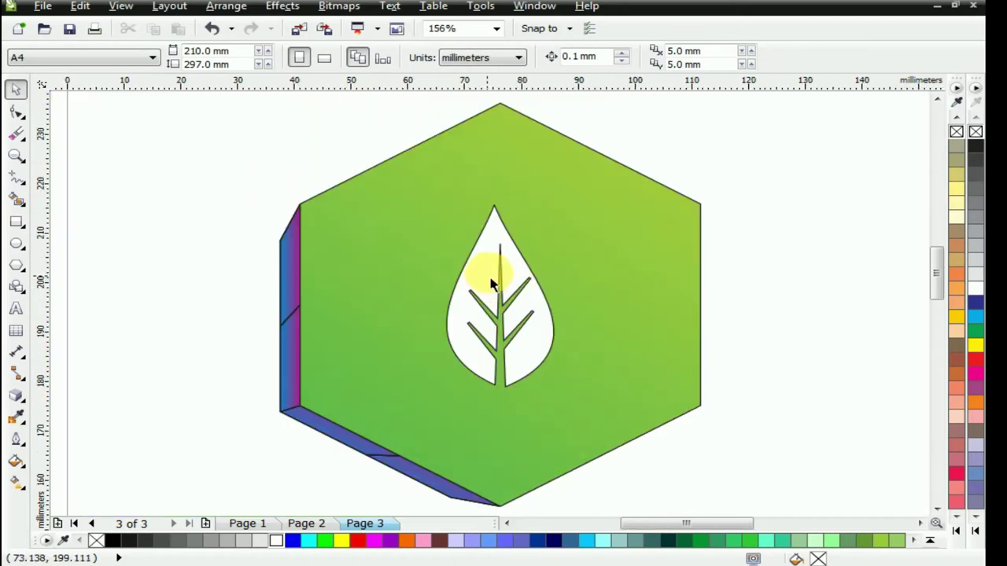
left_click(494, 287)
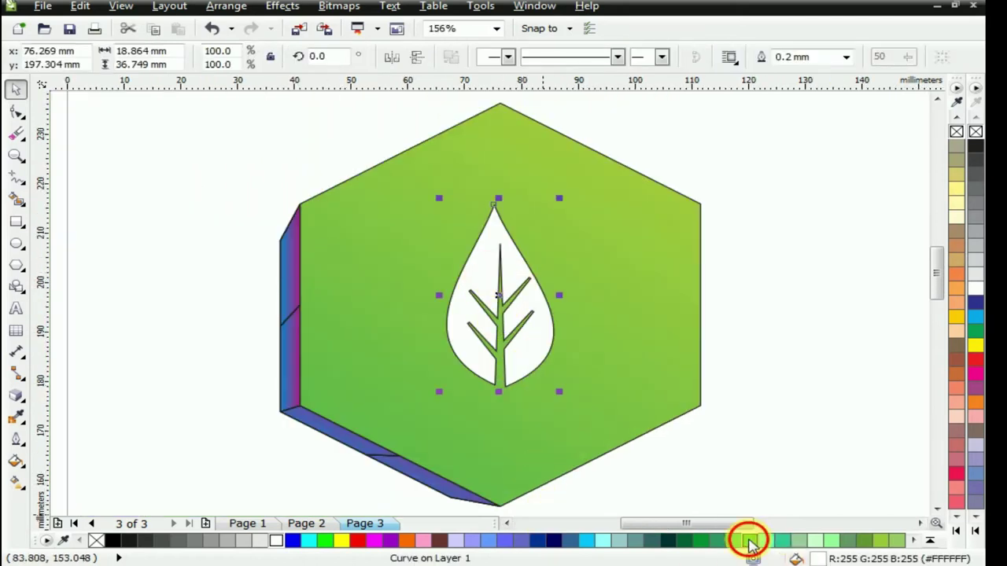
left_click(750, 541)
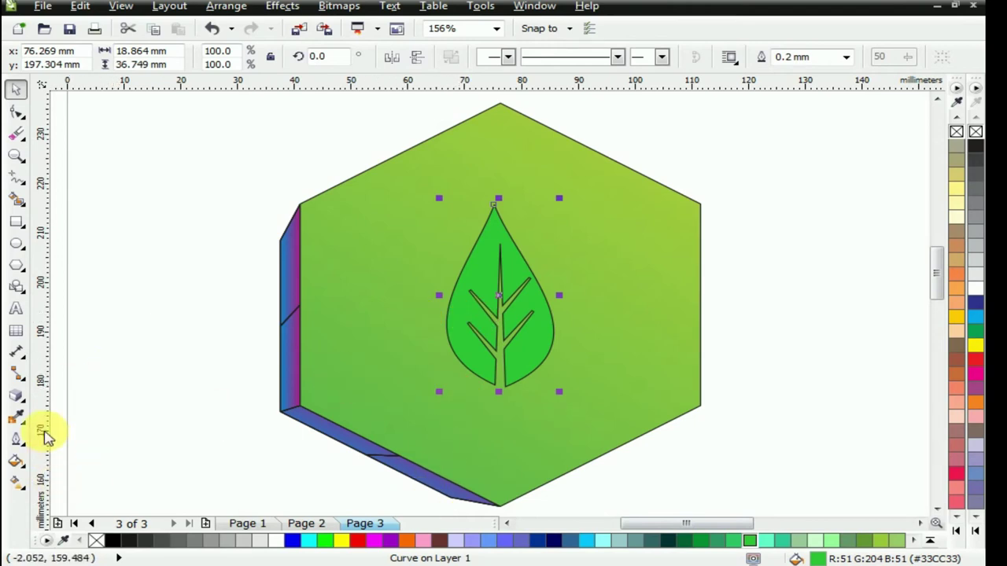
Extrude the leaf toward a vanishing point about 17.4 mm left and 6.8 mm down, and open its extrusion color settings
left_click(16, 396)
left_click_drag(455, 336, 402, 329)
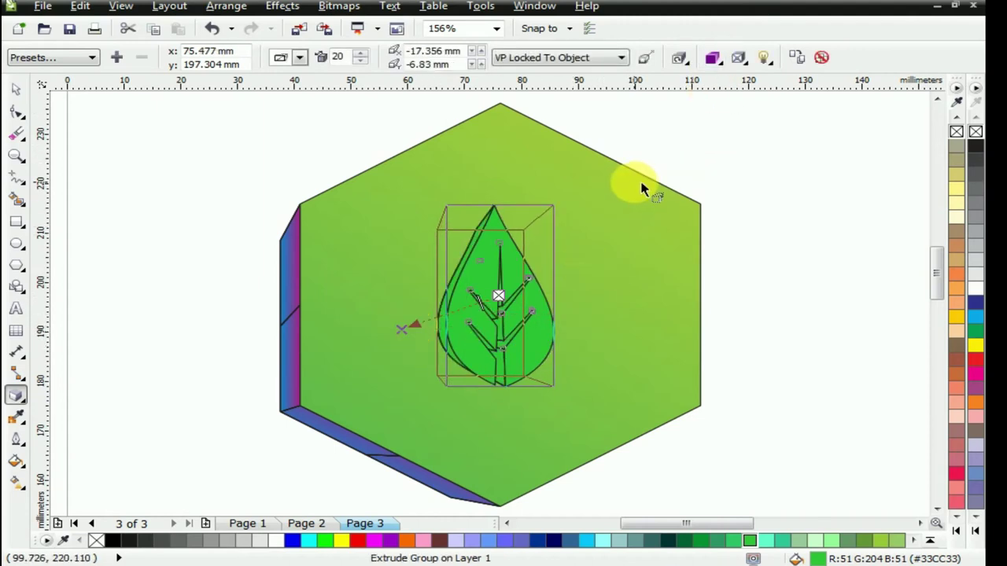
left_click(713, 58)
Try a solid teal and a solid pale cream color on the leaf's extrusion
left_click(749, 111)
left_click(803, 135)
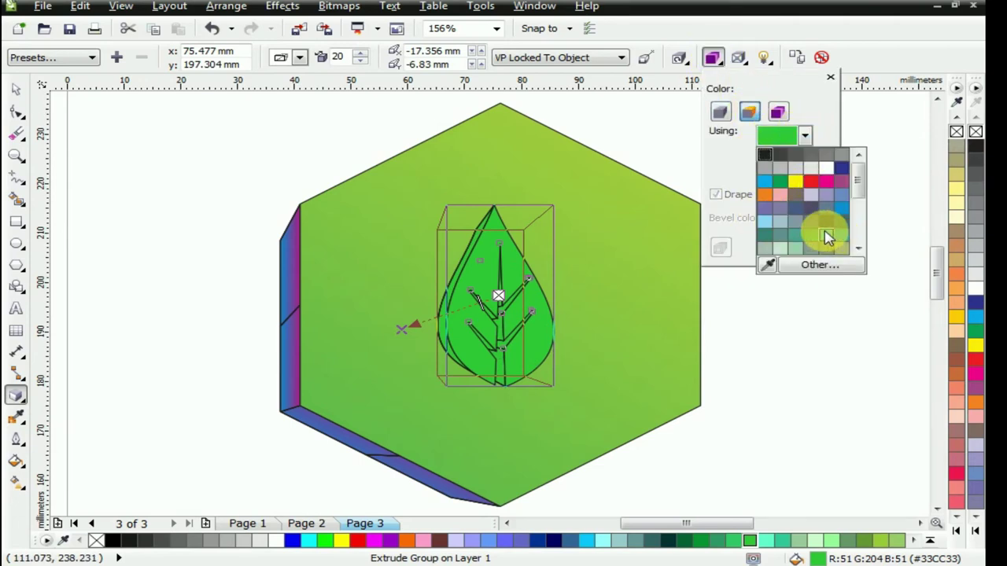
left_click_drag(857, 178, 862, 198)
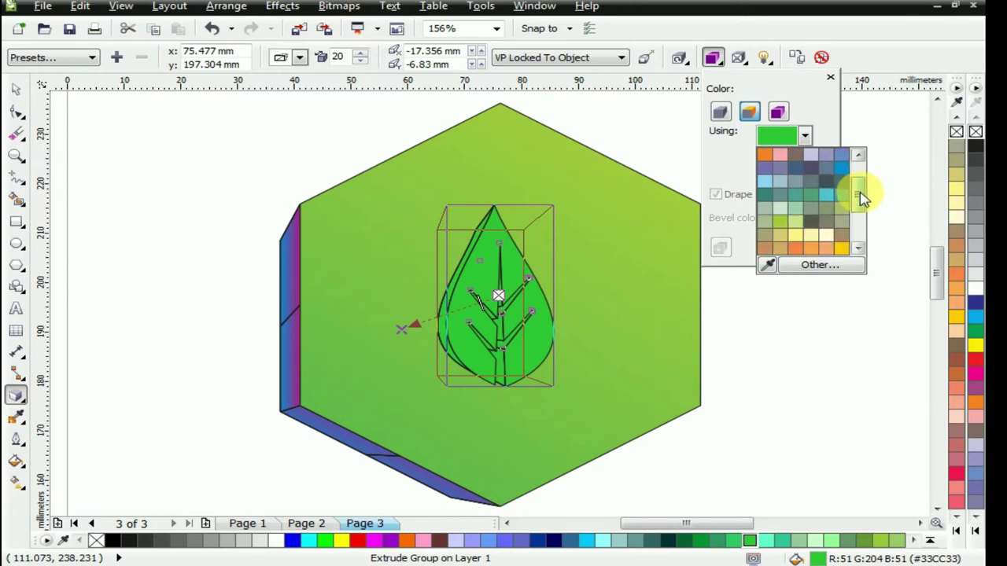
left_click(831, 203)
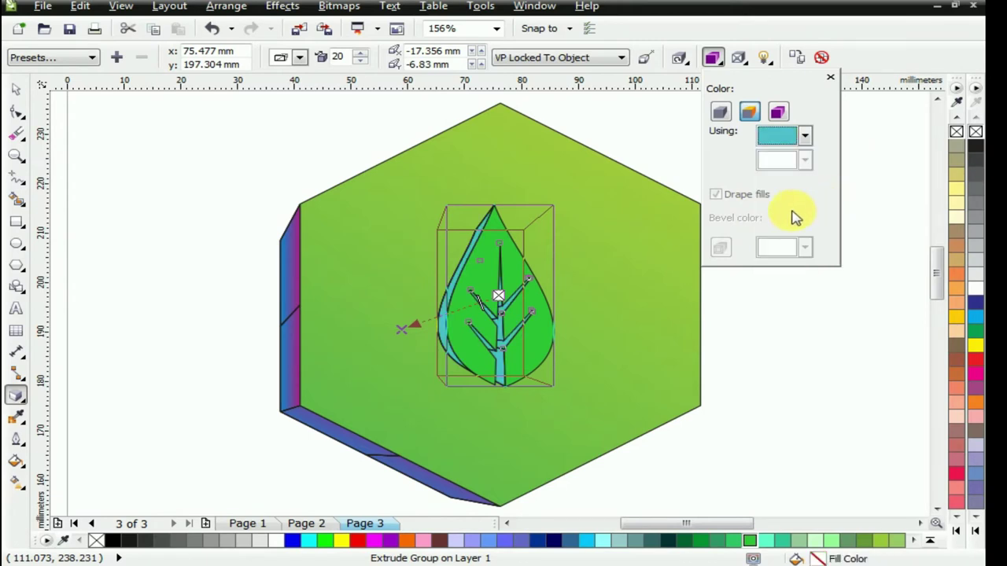
left_click(804, 136)
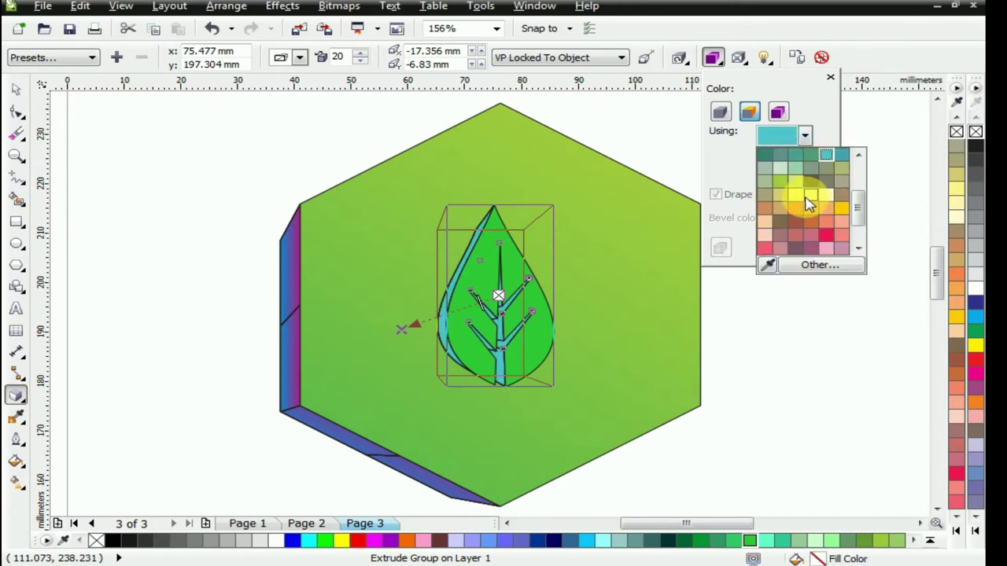
left_click(822, 202)
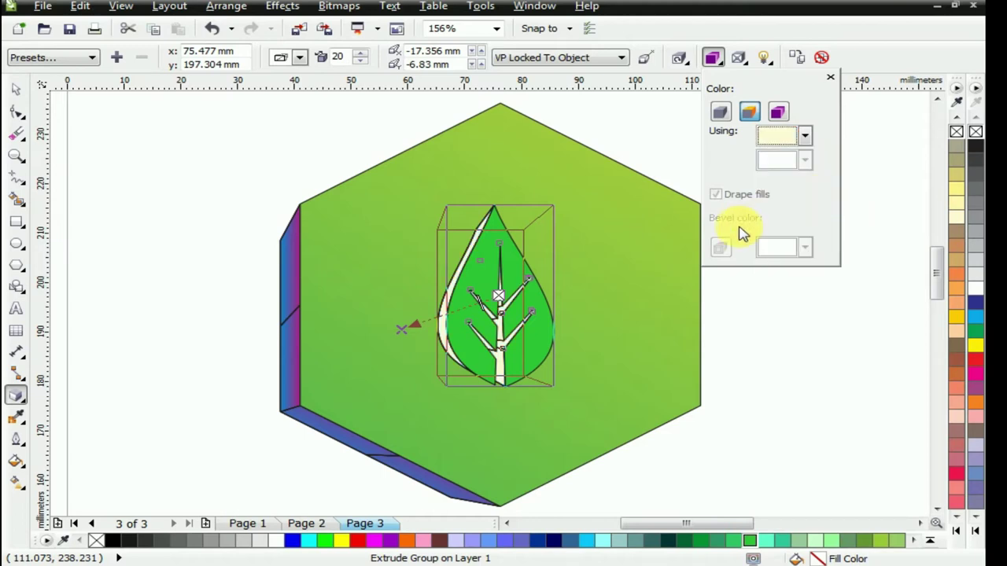
Shade the leaf's extrusion with a color transition from white to black
left_click(778, 113)
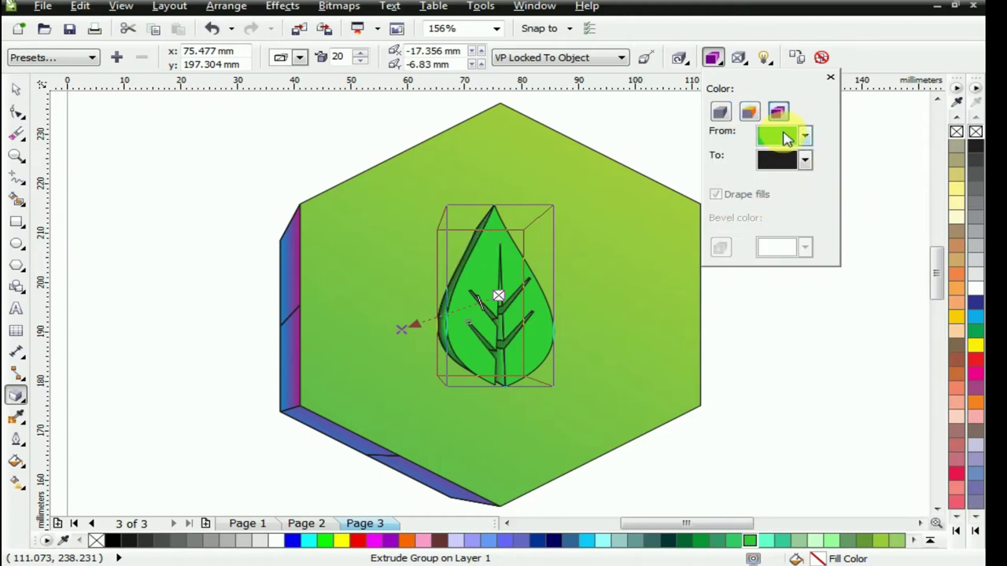
left_click(804, 136)
left_click(829, 170)
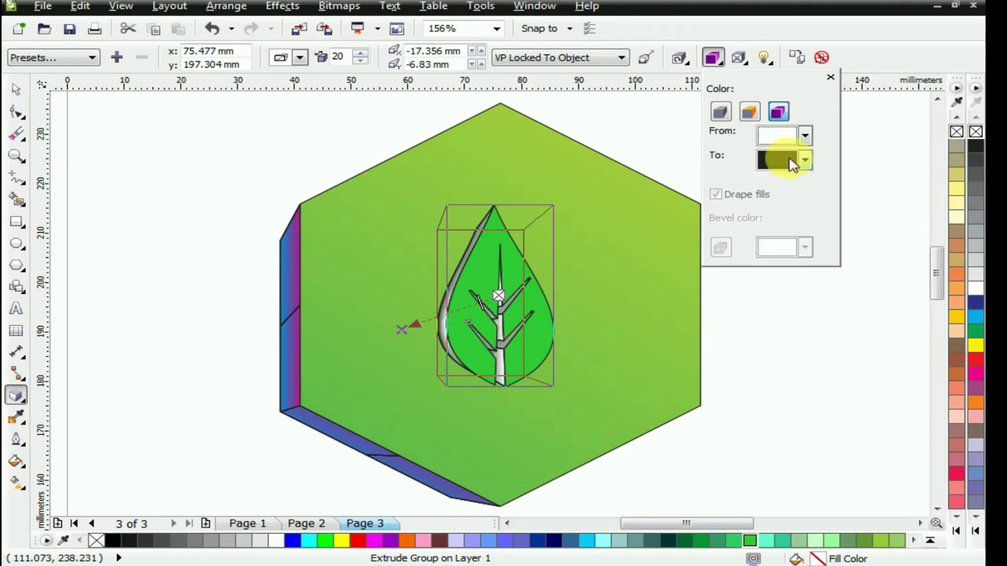
left_click(838, 271)
left_click(16, 89)
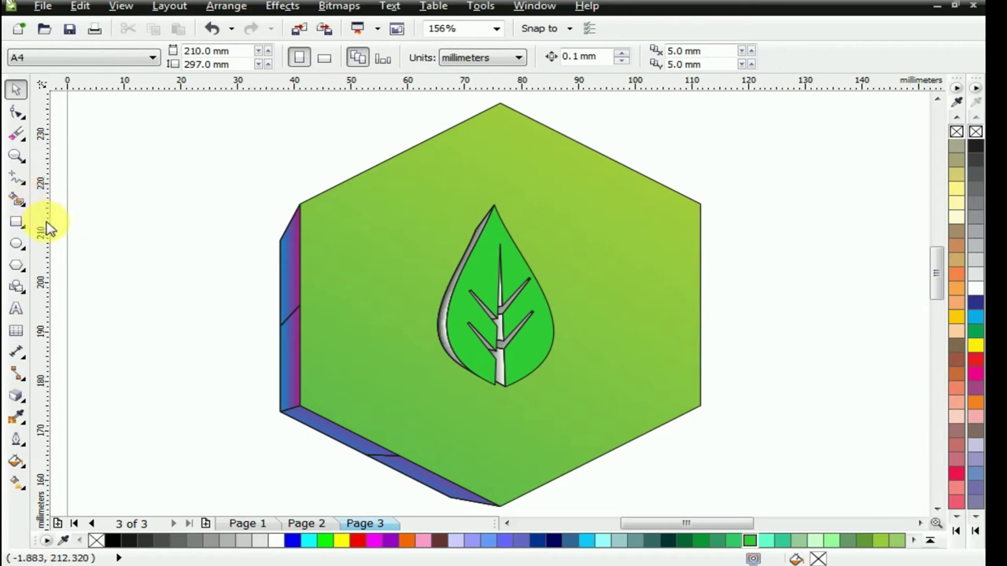
Rotate the extruded leaf in 3D so its tip tilts to the left
key("z")
left_click_drag(393, 192, 663, 414)
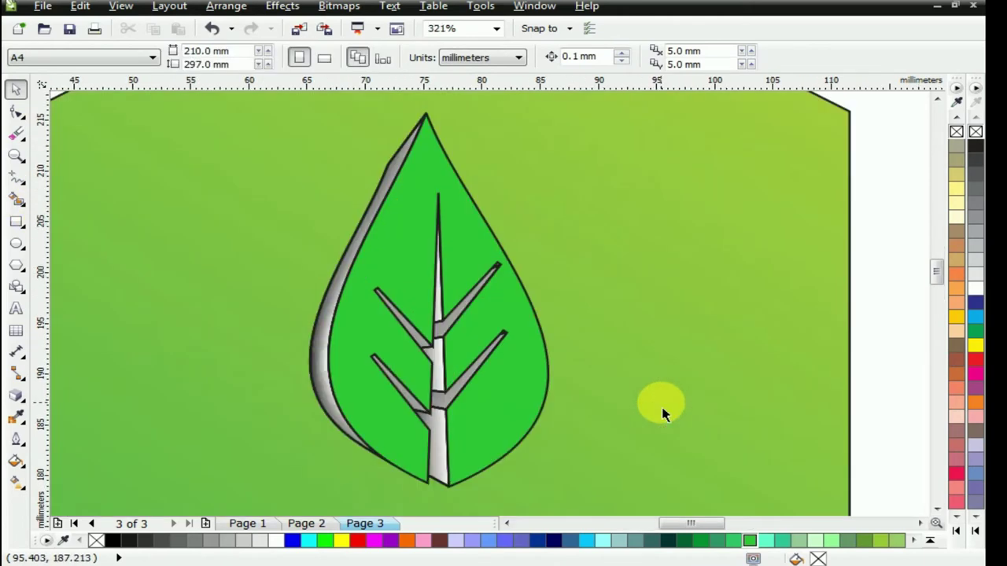
left_click(627, 378)
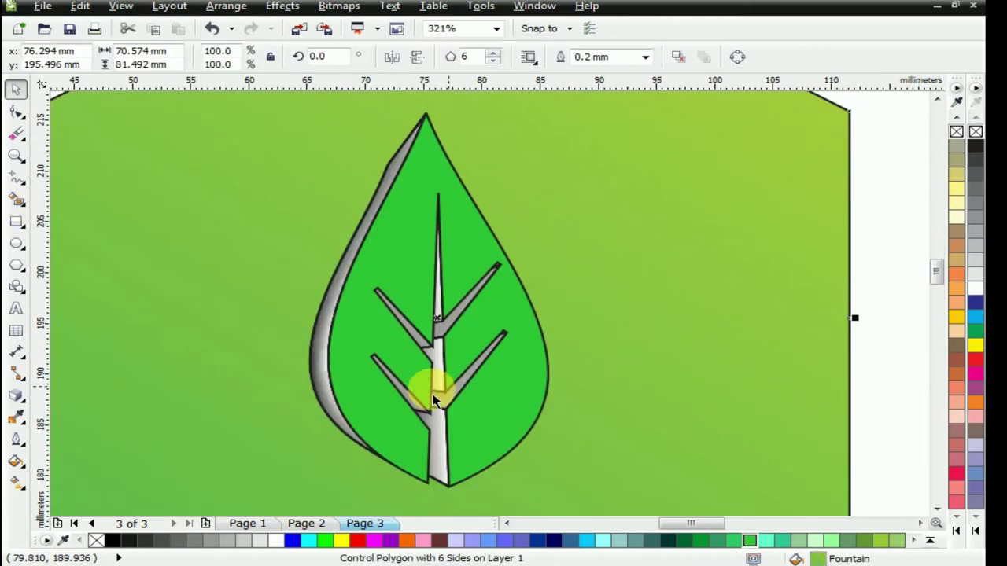
left_click(24, 399)
left_click(387, 398)
left_click(353, 415)
left_click_drag(358, 409, 386, 416)
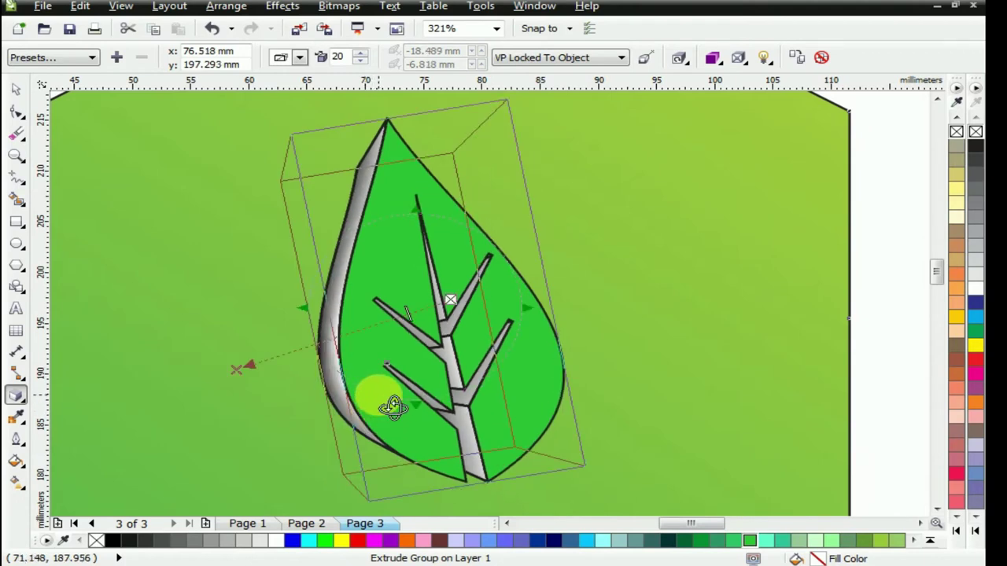
mouse_move(392, 405)
left_mouse_down()
mouse_move(382, 400)
mouse_move(398, 425)
mouse_move(391, 415)
left_mouse_up()
scroll(391, 413, "down", 3)
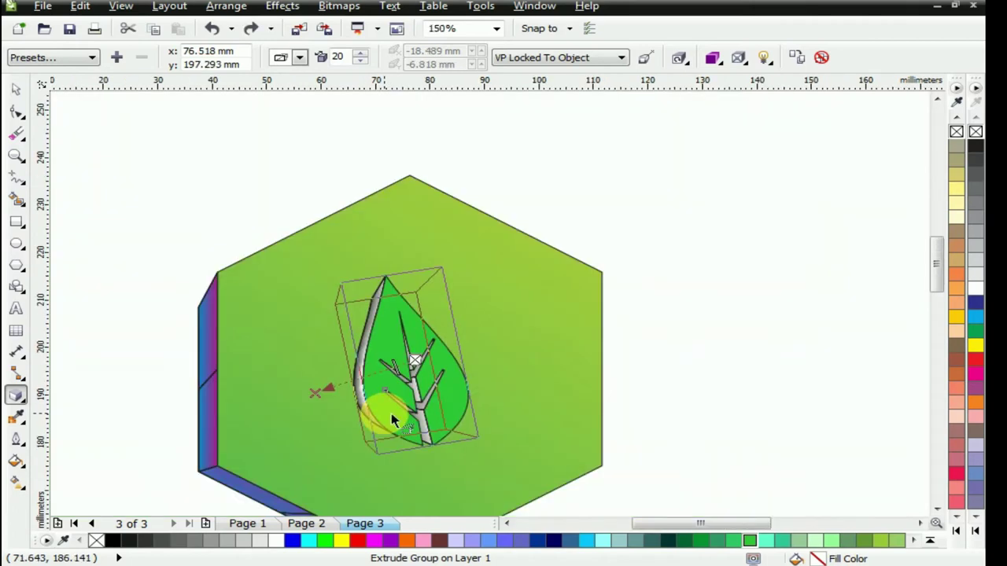
left_click(16, 90)
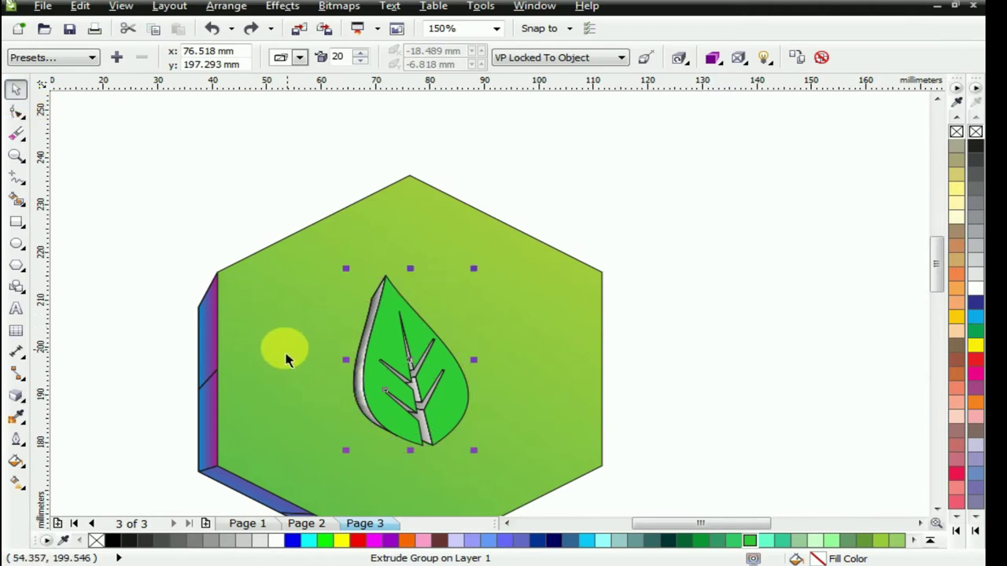
key("F8")
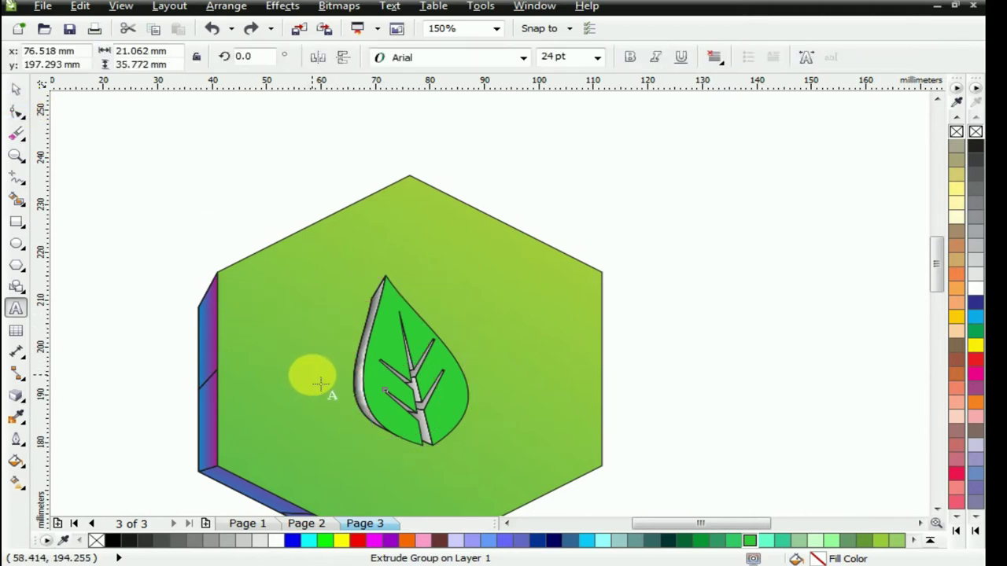
scroll(320, 383, "up", 1)
key("space")
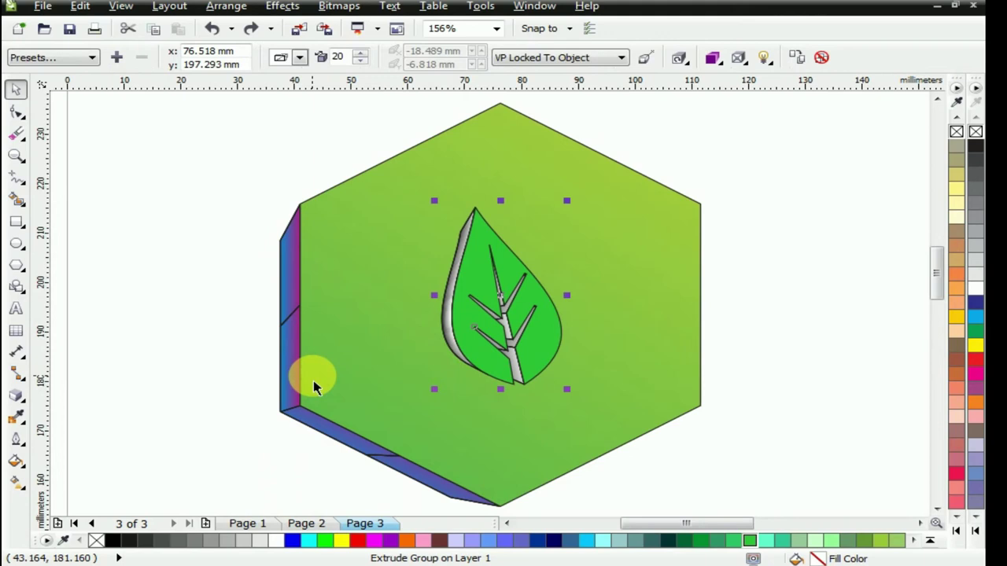
scroll(173, 243, "down", 2)
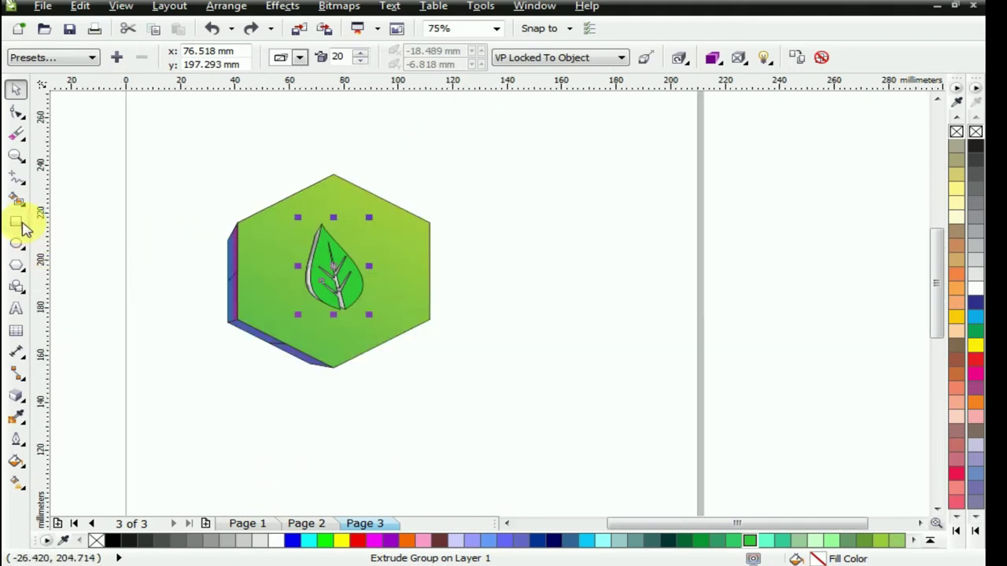